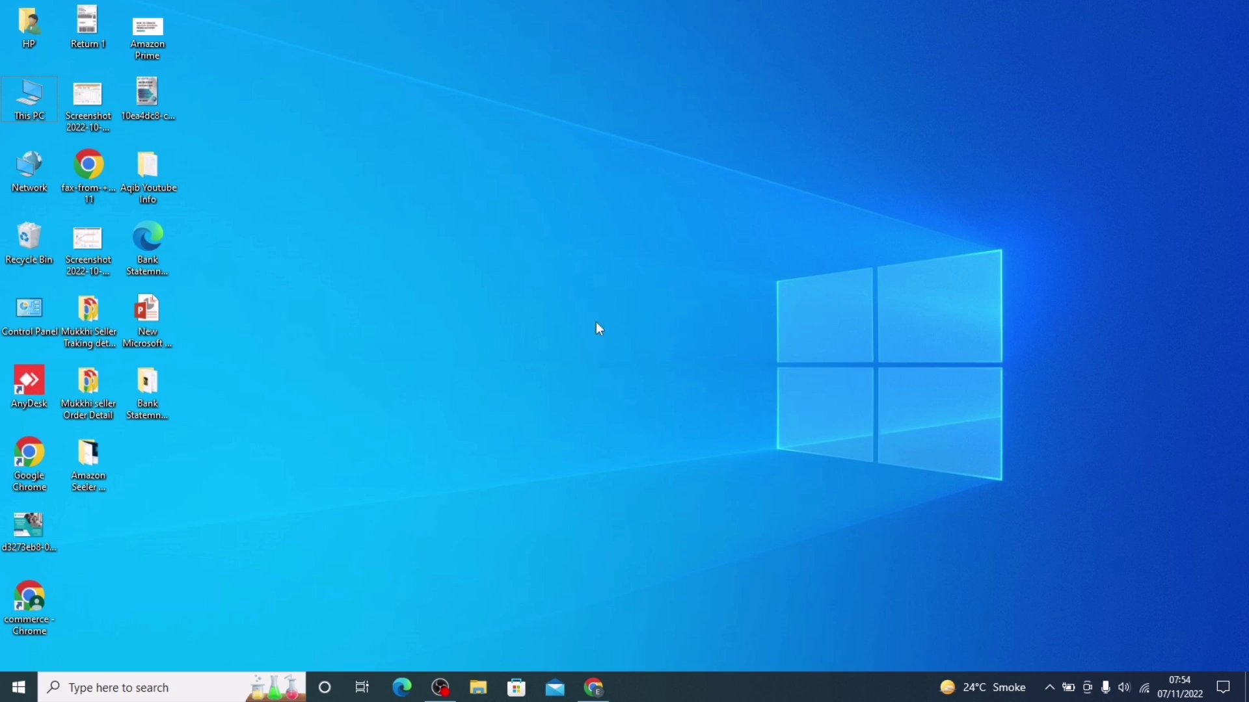
# Step: Open Chrome in a new tab and search the web for 'business'
pyautogui.click(593, 687)
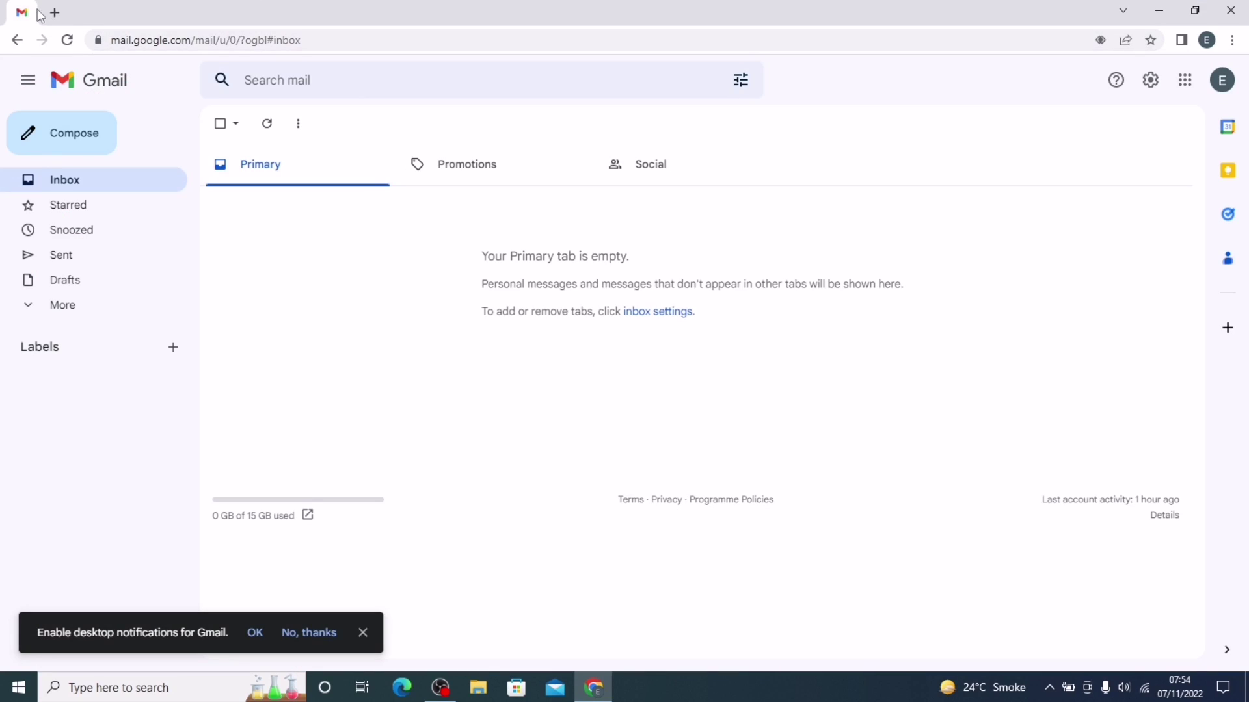
pyautogui.click(54, 12)
pyautogui.click(149, 40)
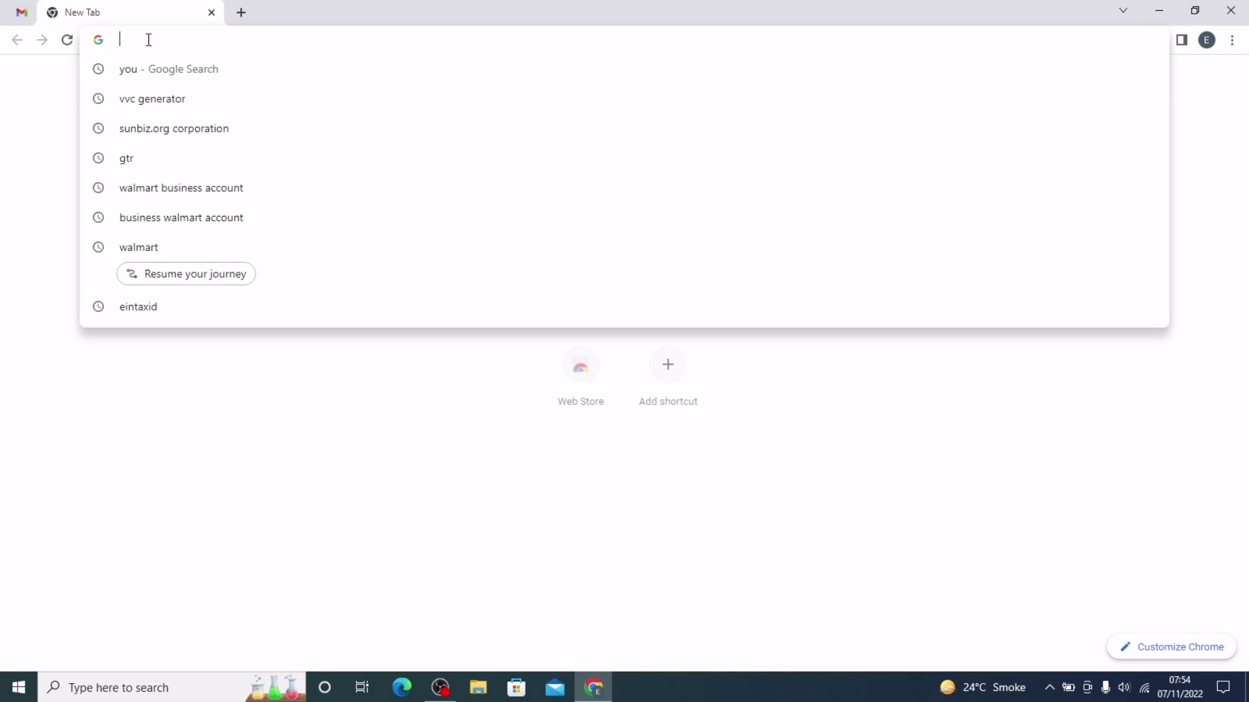
pyautogui.write('busi')
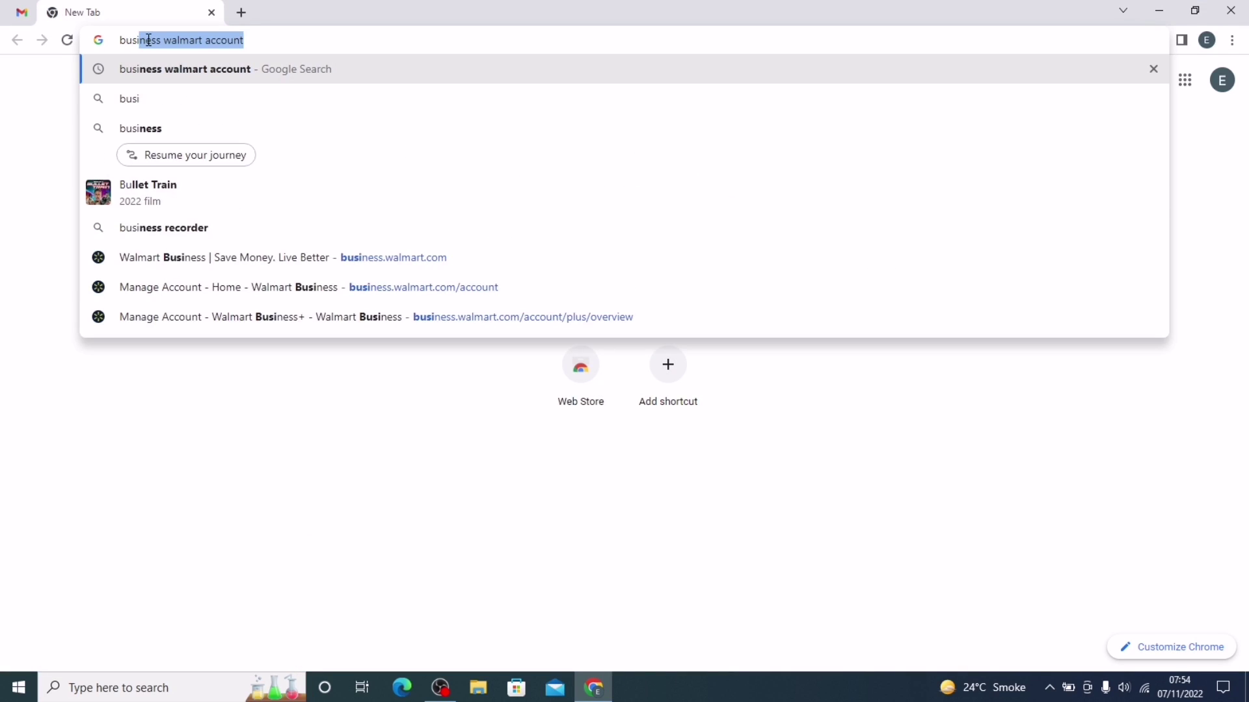
pyautogui.write('ness')
pyautogui.press('Delete')
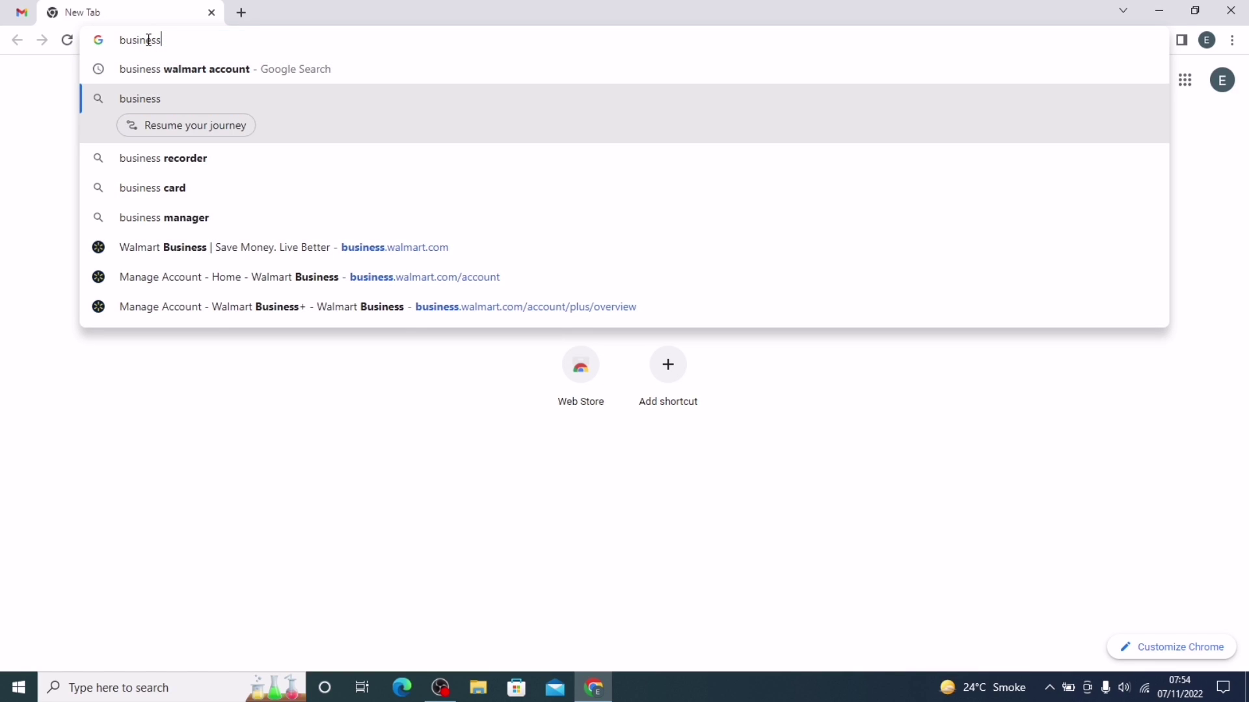
pyautogui.press('Return')
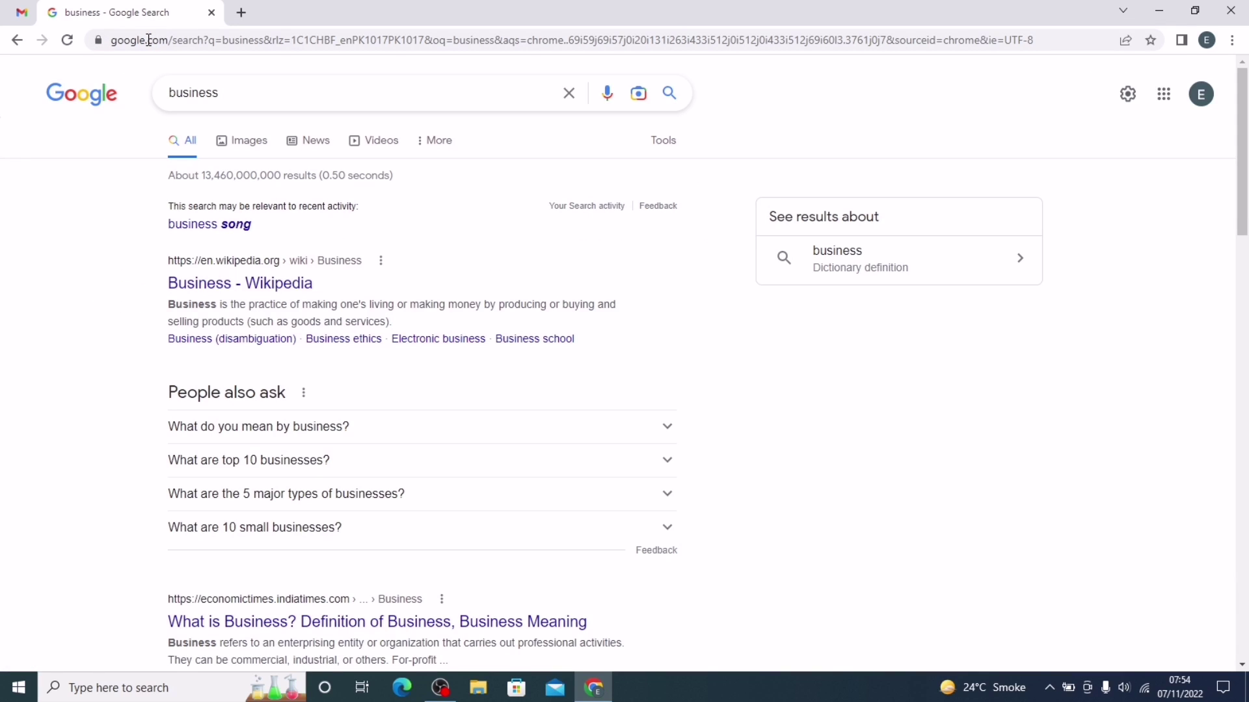
# Step: Refine the search to 'business walmart account' and open the Walmart Business website
pyautogui.click(268, 95)
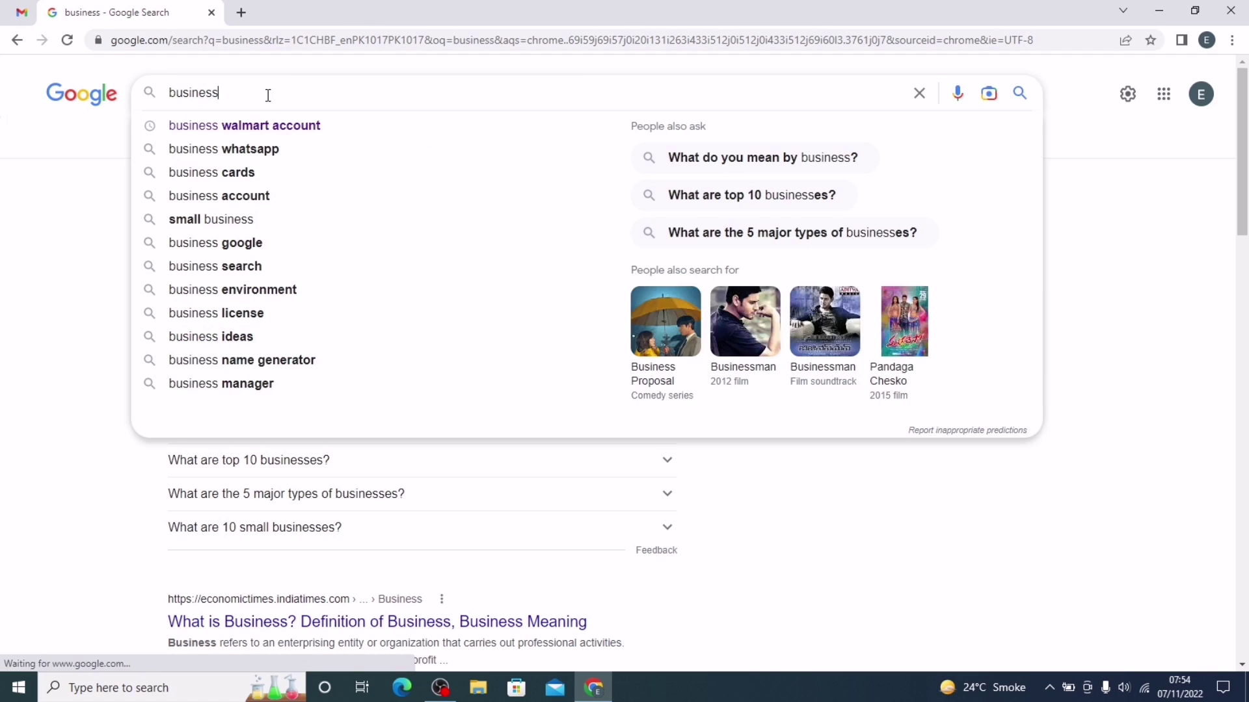
pyautogui.write('wa')
pyautogui.click(254, 127)
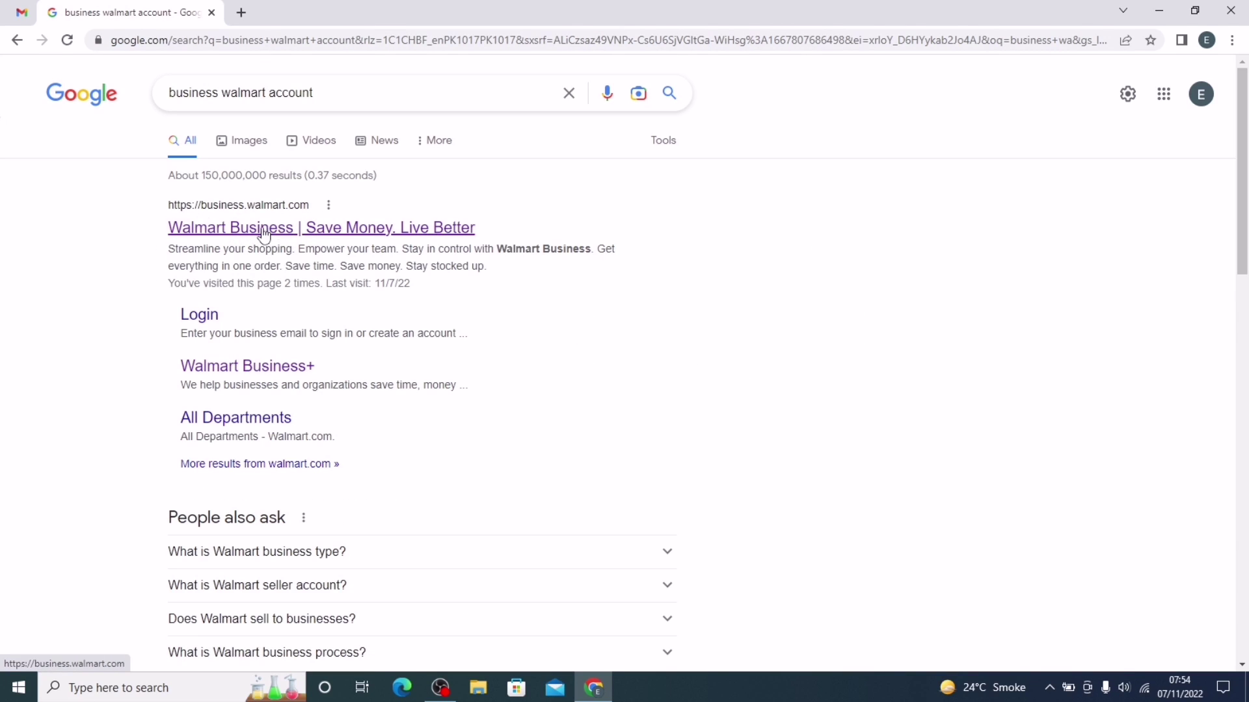
pyautogui.click(264, 236)
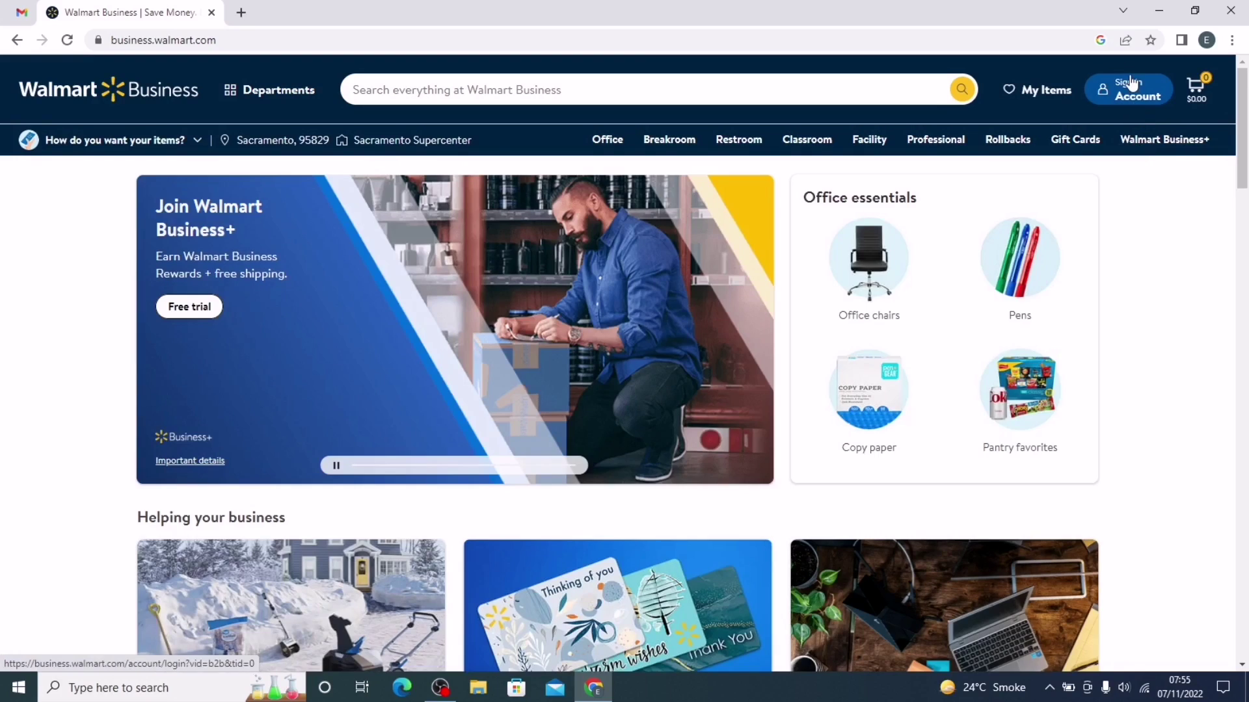
pyautogui.moveTo(1131, 122)
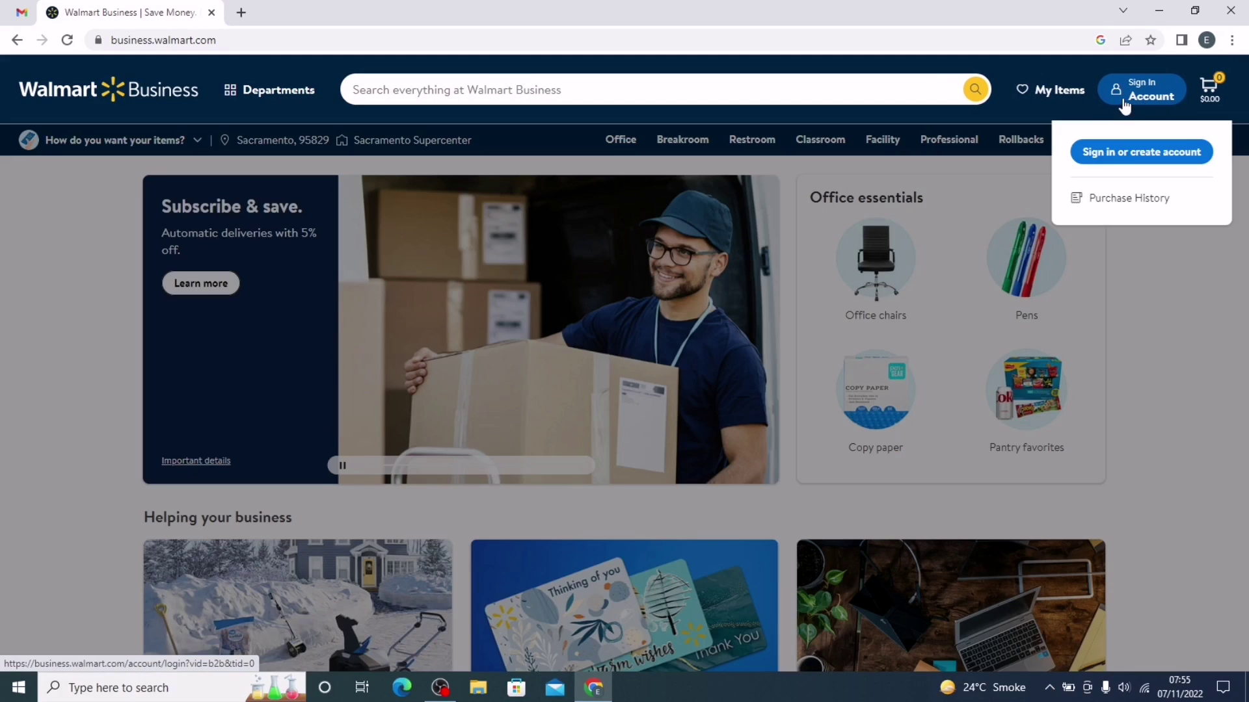
# Step: Go to Sign in or create account, dismiss Chrome's sign-in offer, and enter the business email address
pyautogui.click(1127, 154)
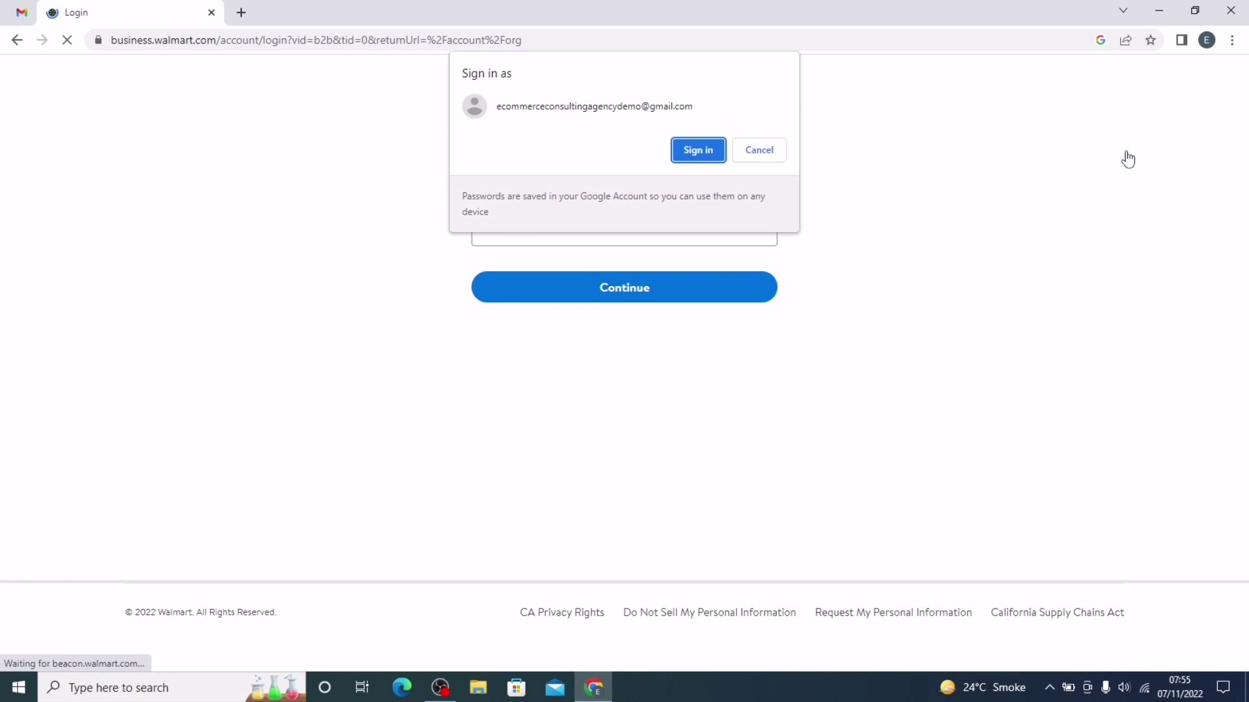
pyautogui.click(754, 153)
pyautogui.click(669, 232)
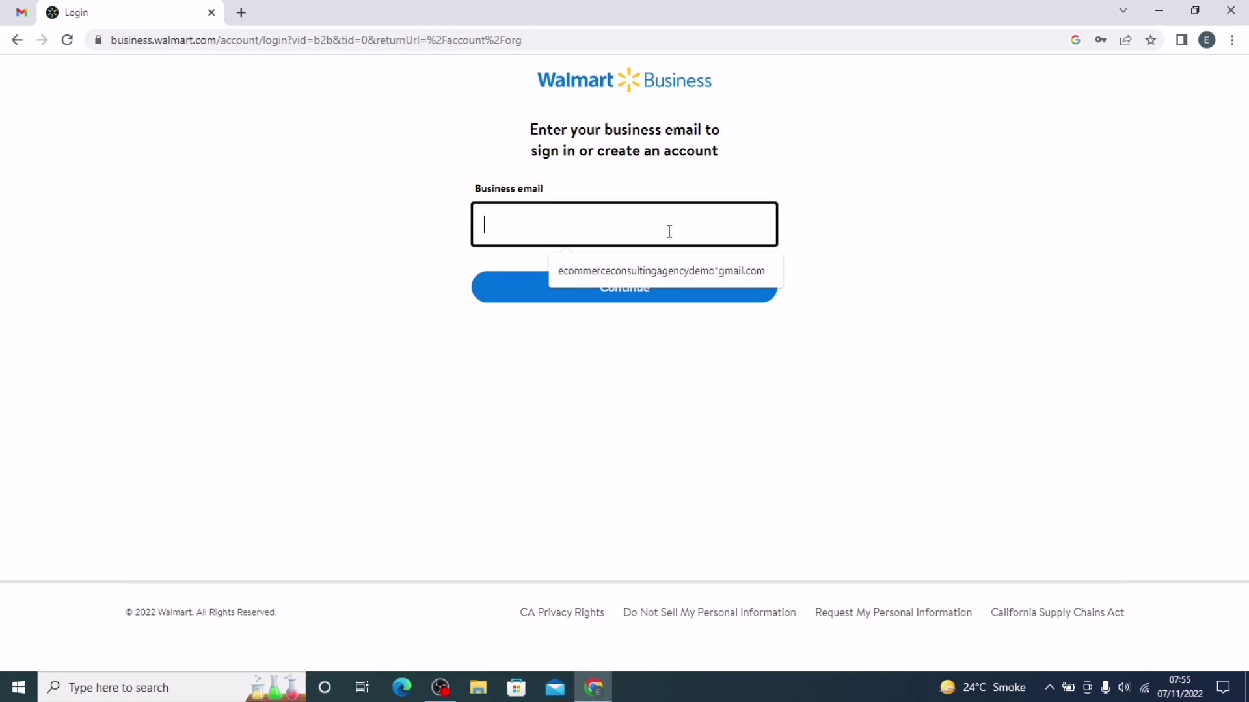
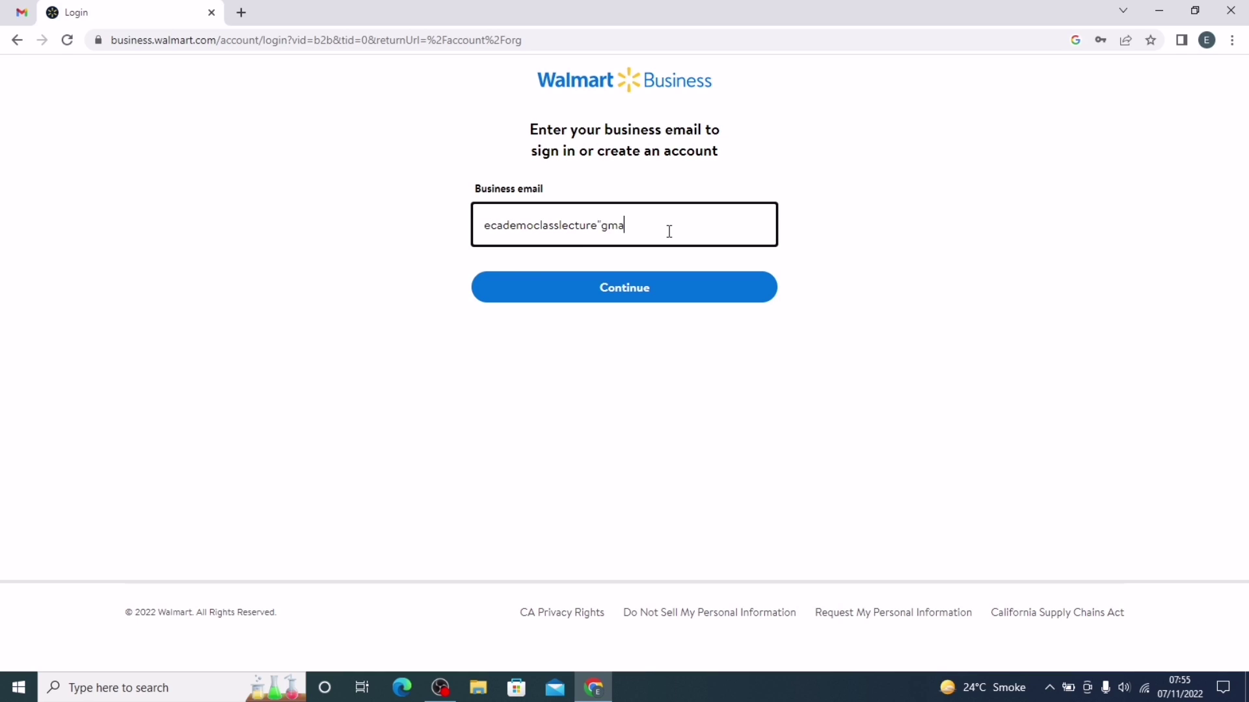
pyautogui.write('@')
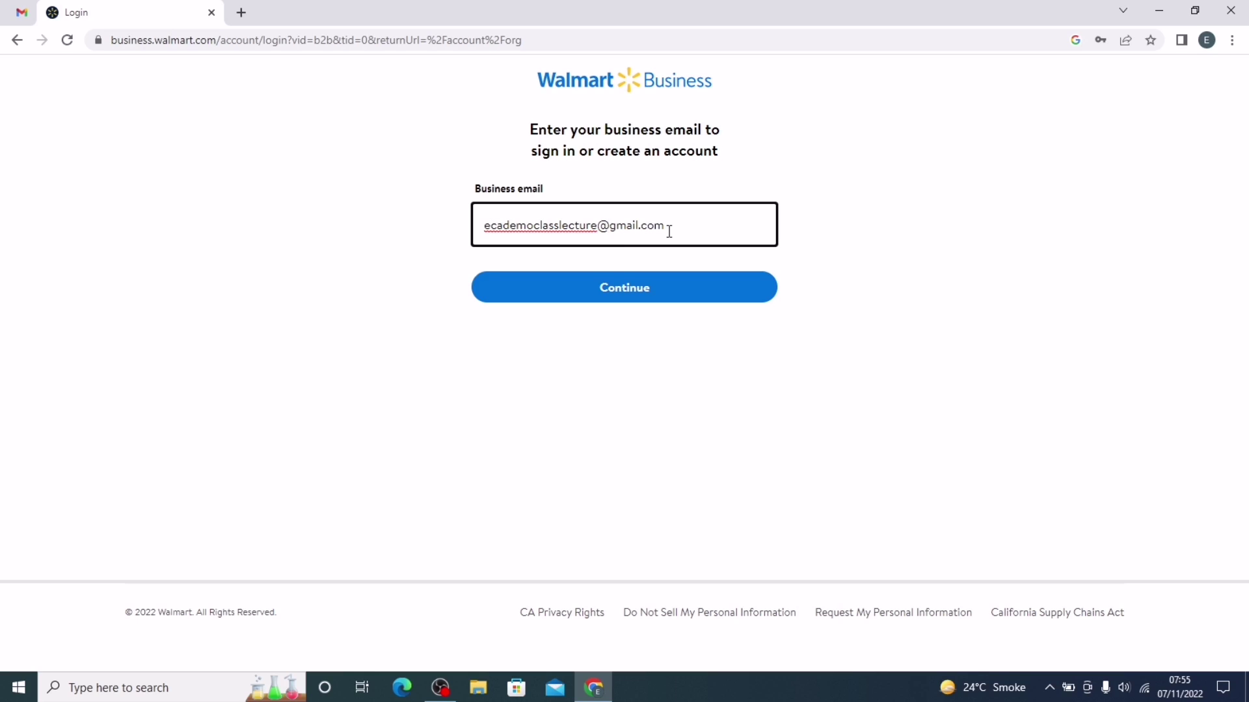
# Step: Continue with the email and fill in the first and last name fields
pyautogui.click(630, 294)
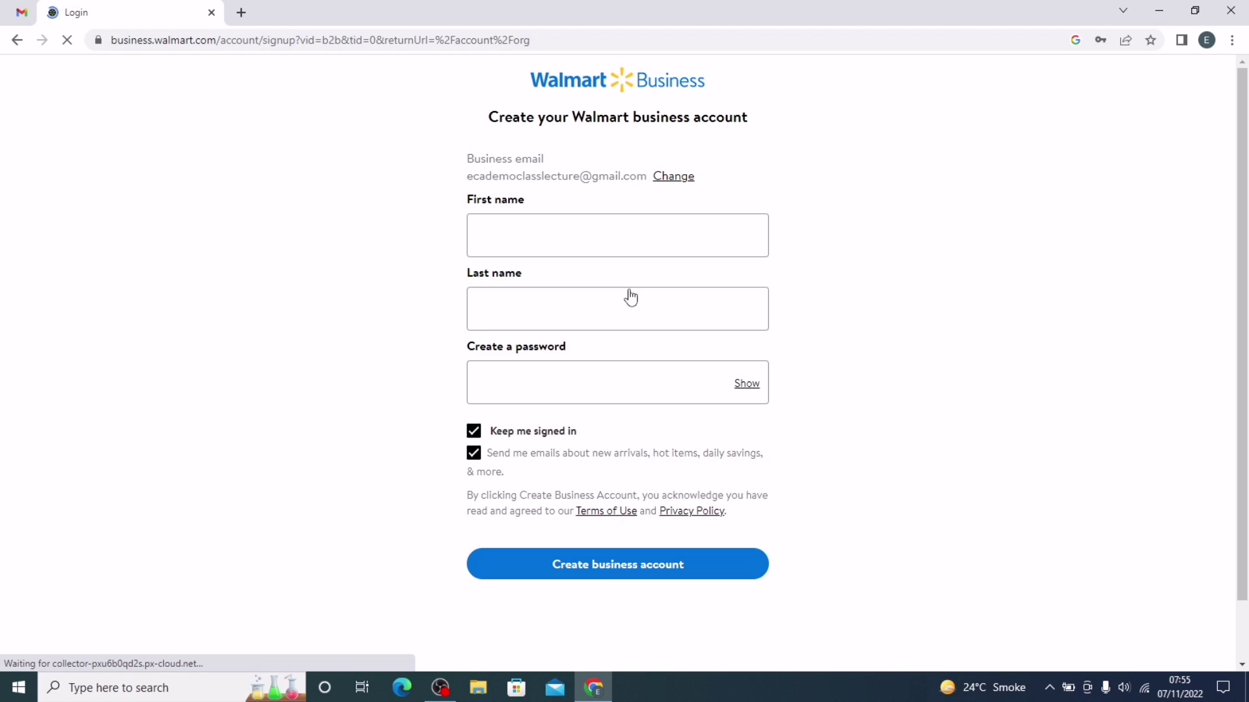
pyautogui.click(573, 242)
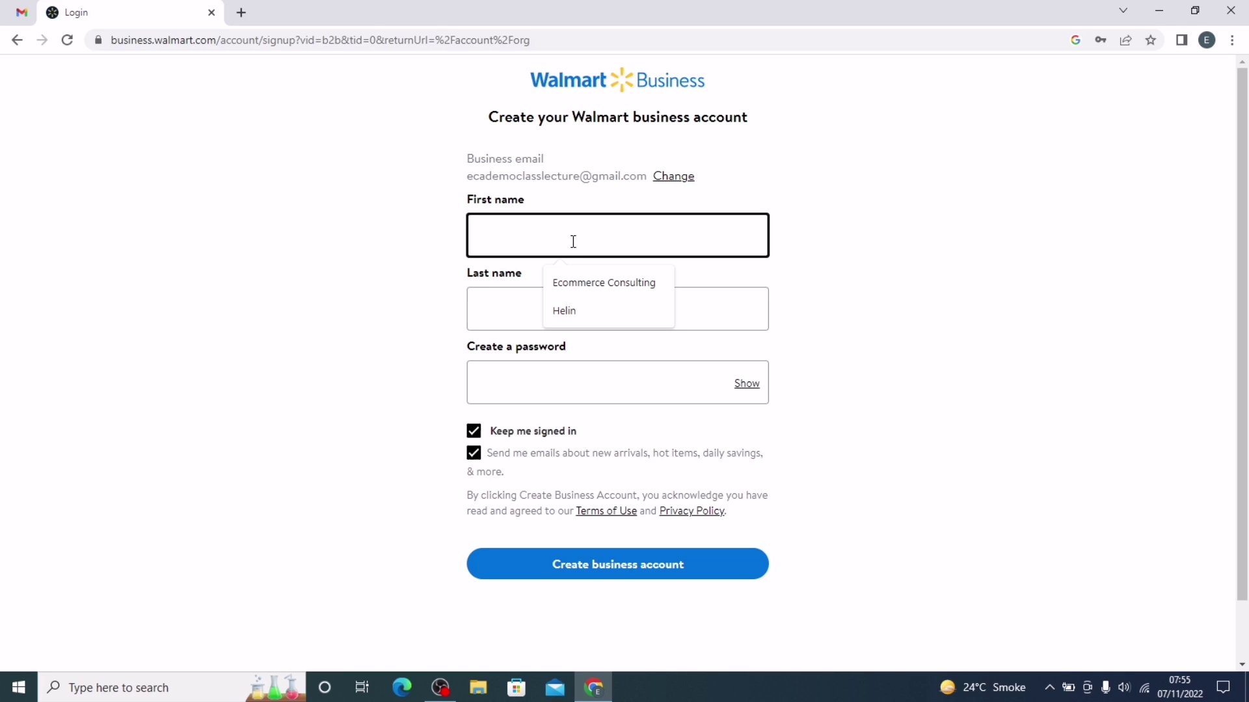
pyautogui.write('ECA')
pyautogui.click(515, 294)
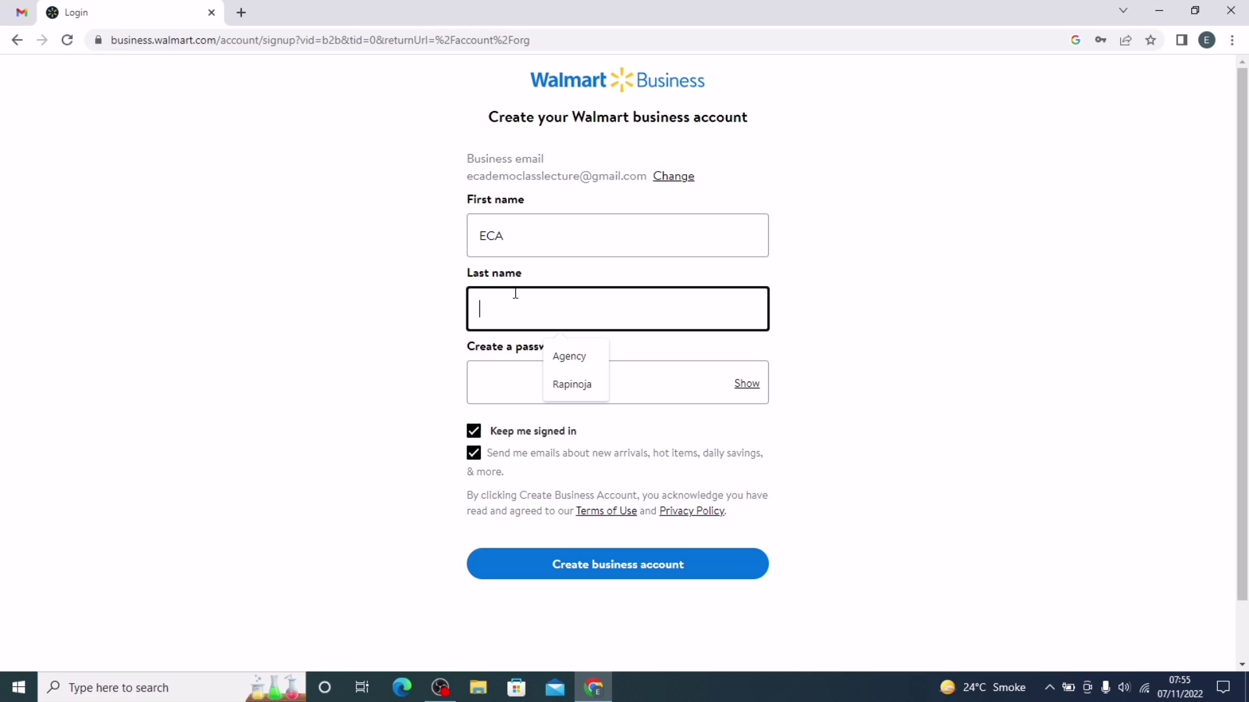
pyautogui.write('Agency')
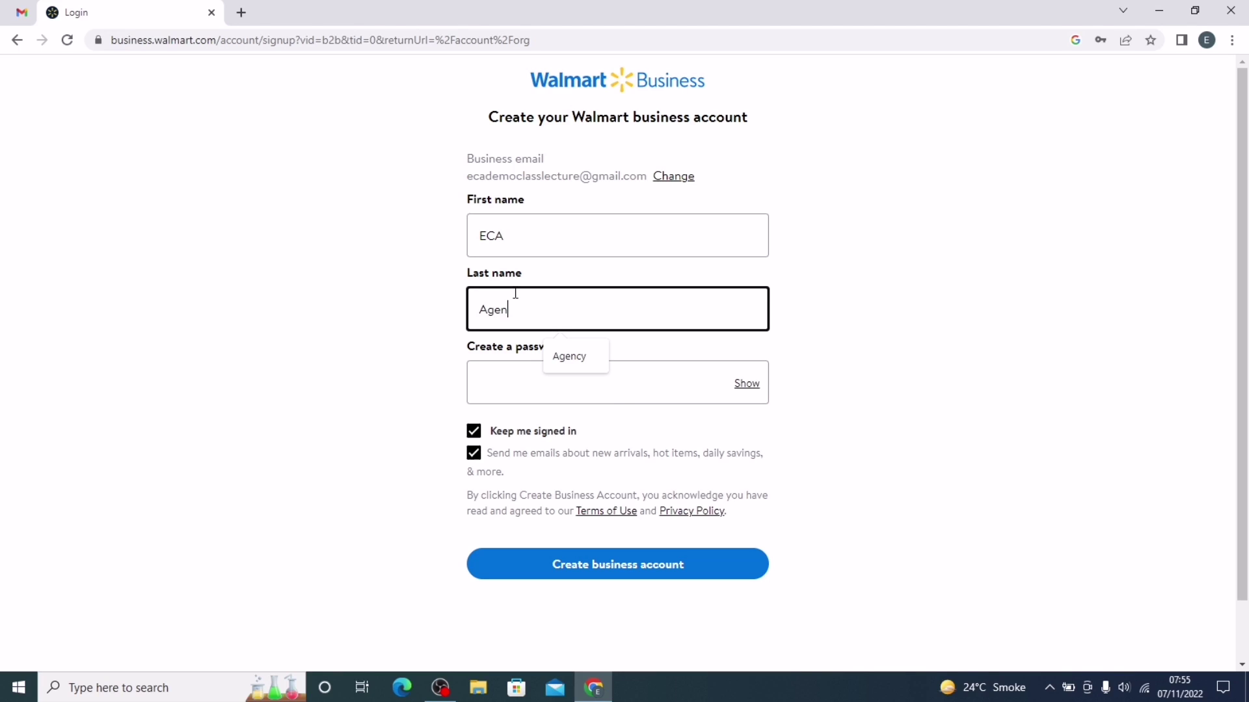
# Step: Enter an account password, check its 8–100 character requirement, and create the business account
pyautogui.click(506, 382)
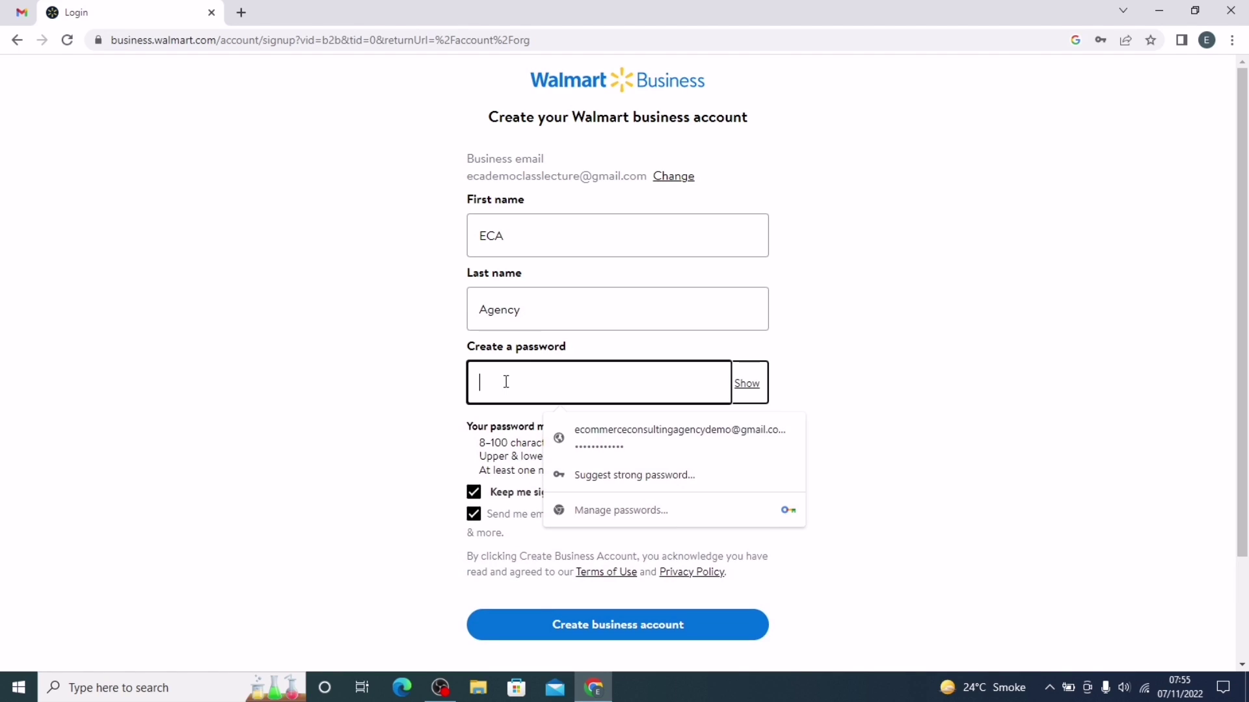
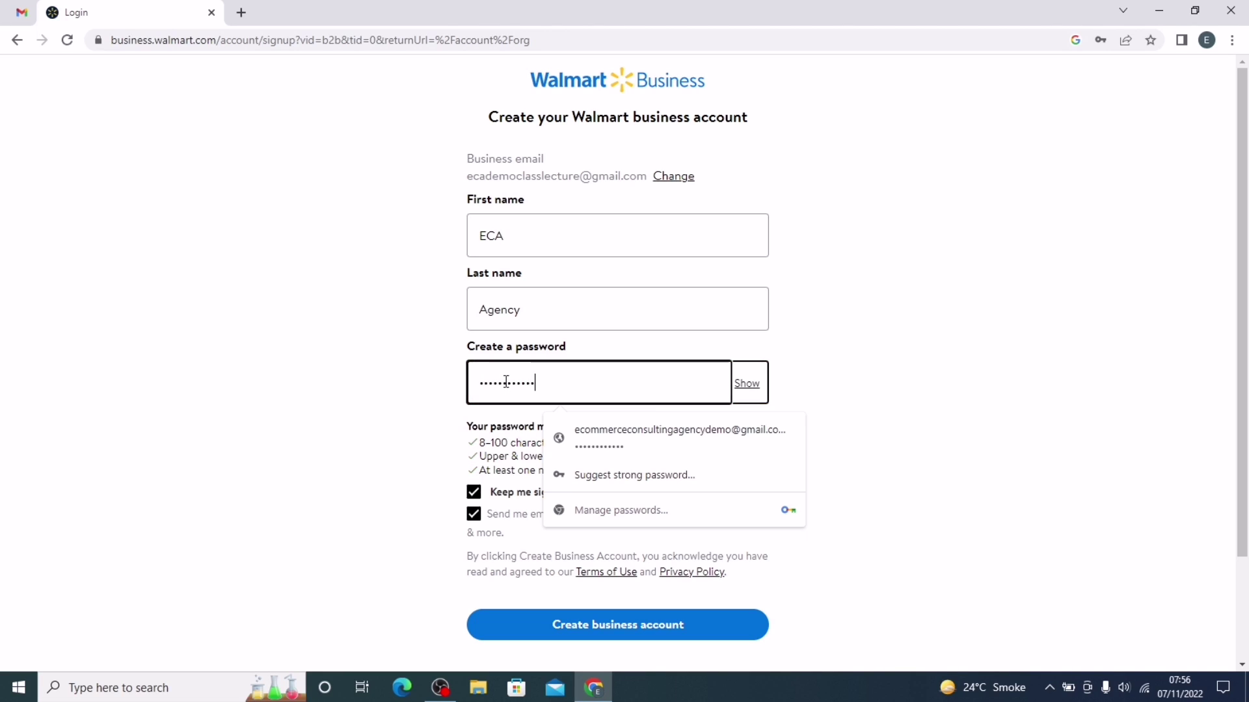
pyautogui.click(501, 440)
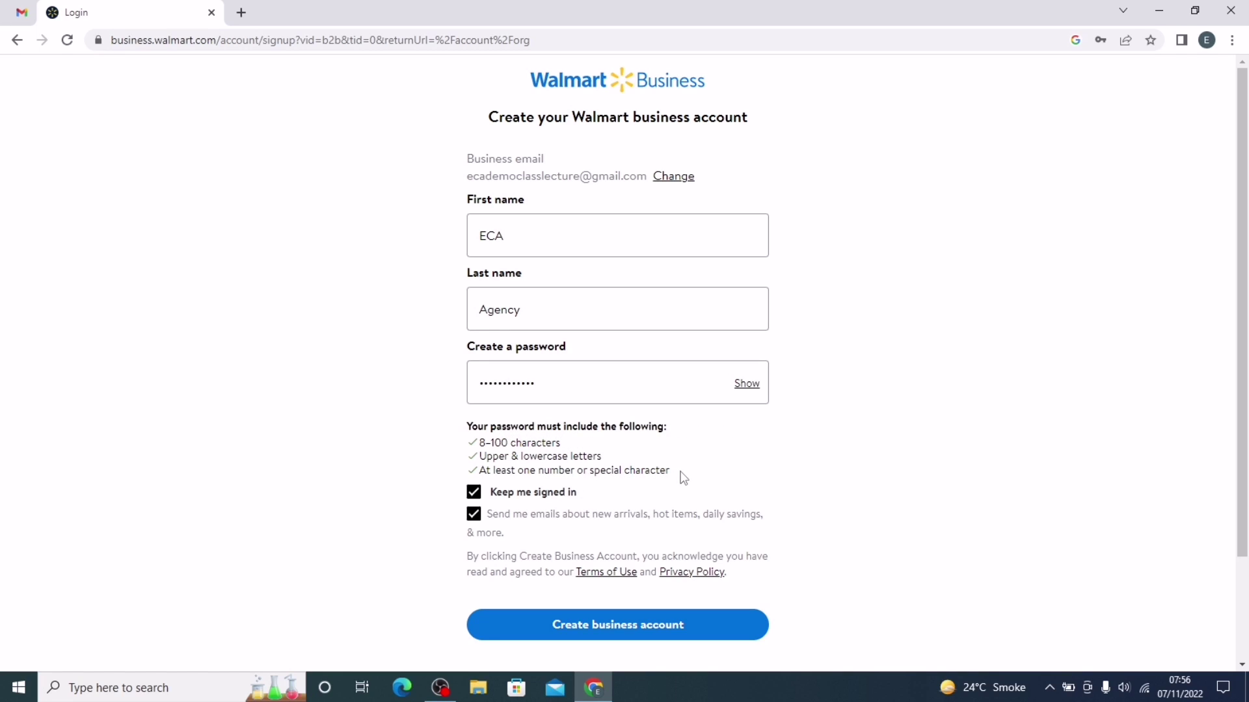
pyautogui.moveTo(680, 476); pyautogui.dragTo(485, 448)
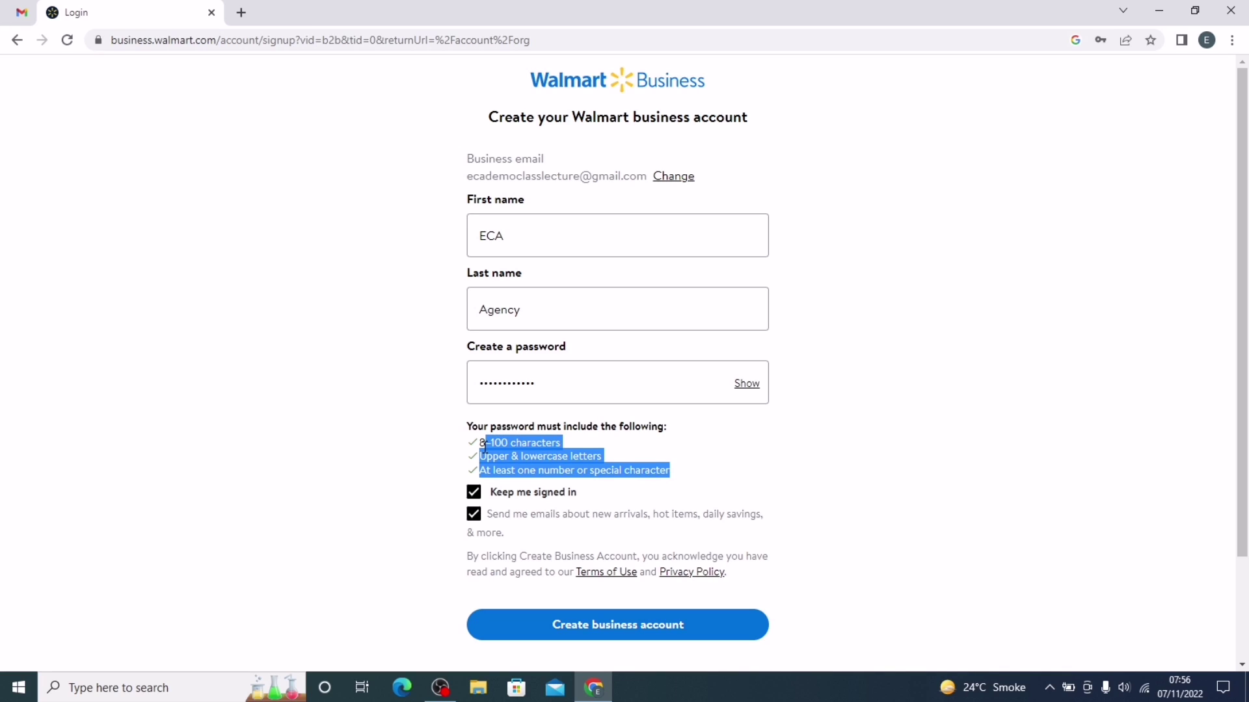
pyautogui.click(484, 447)
pyautogui.tripleClick(484, 447)
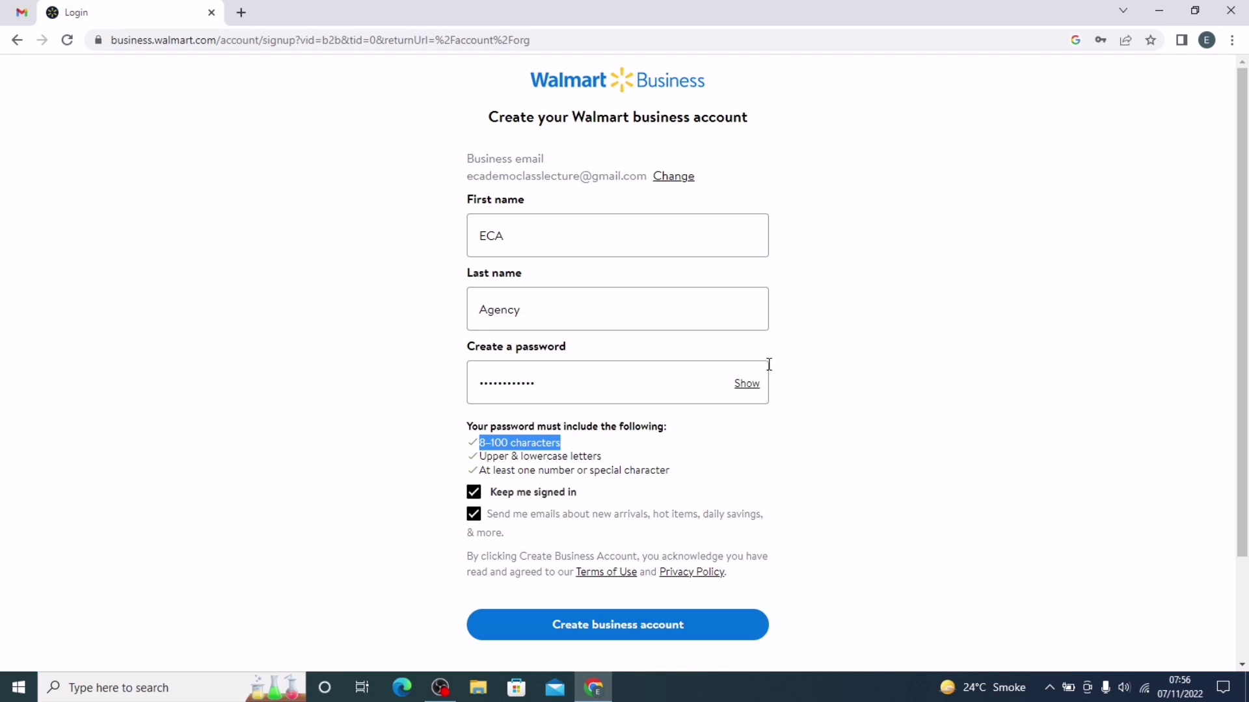
pyautogui.scroll(-1, 650, 455)
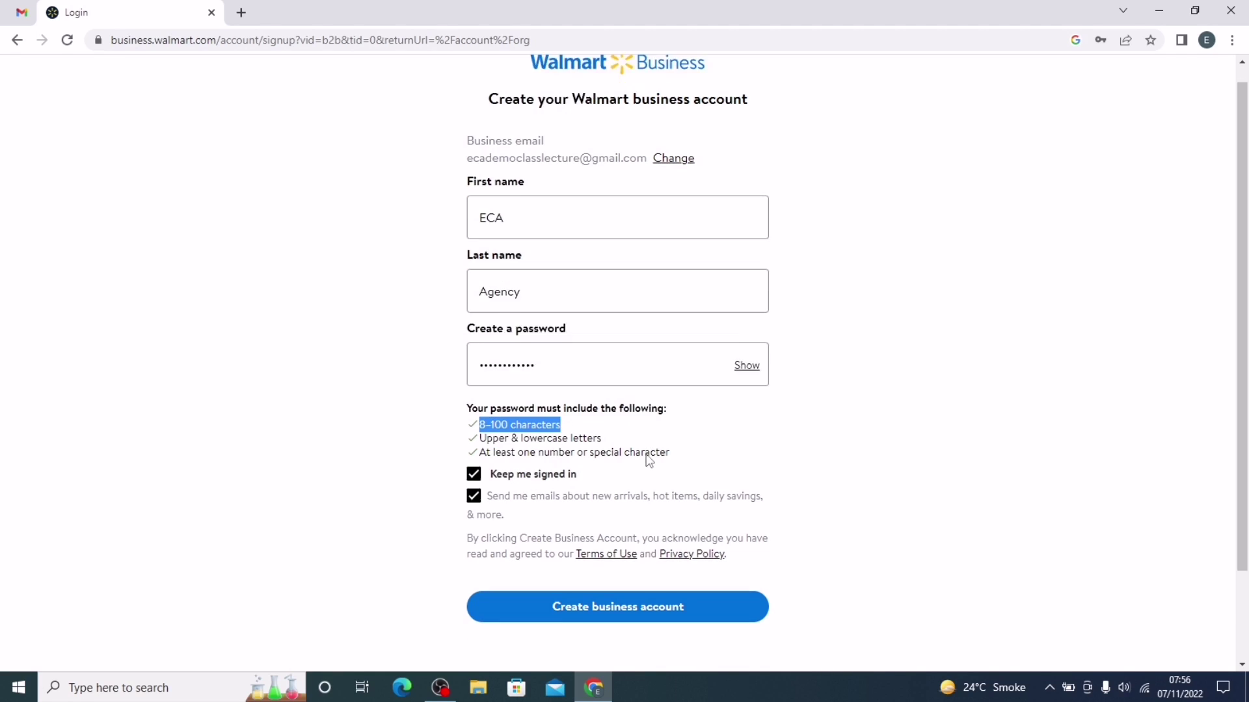
pyautogui.click(632, 548)
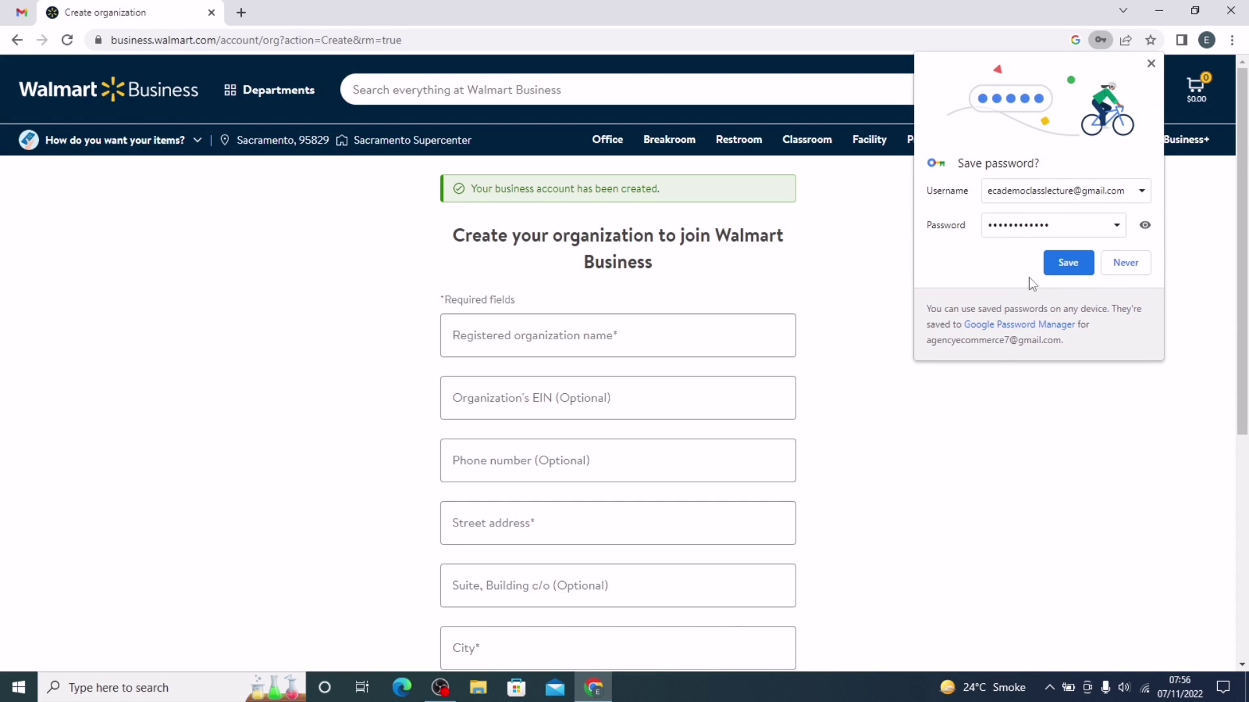
pyautogui.click(1080, 275)
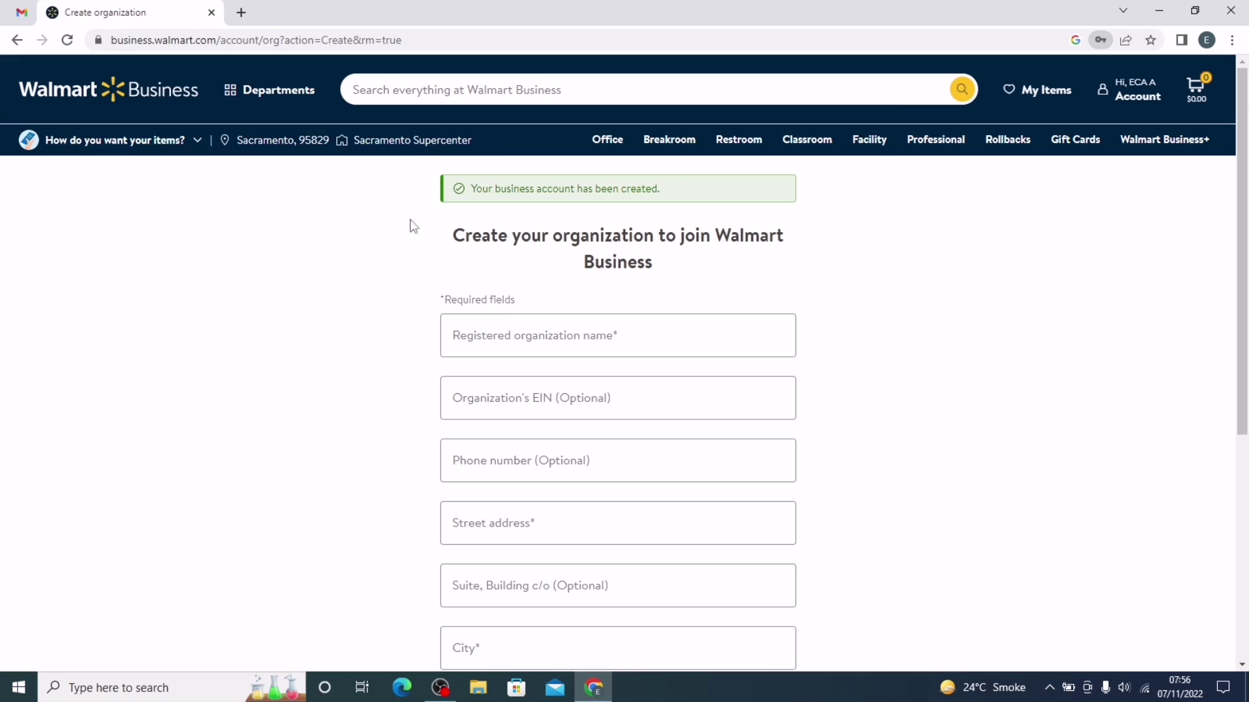
pyautogui.tripleClick(565, 192)
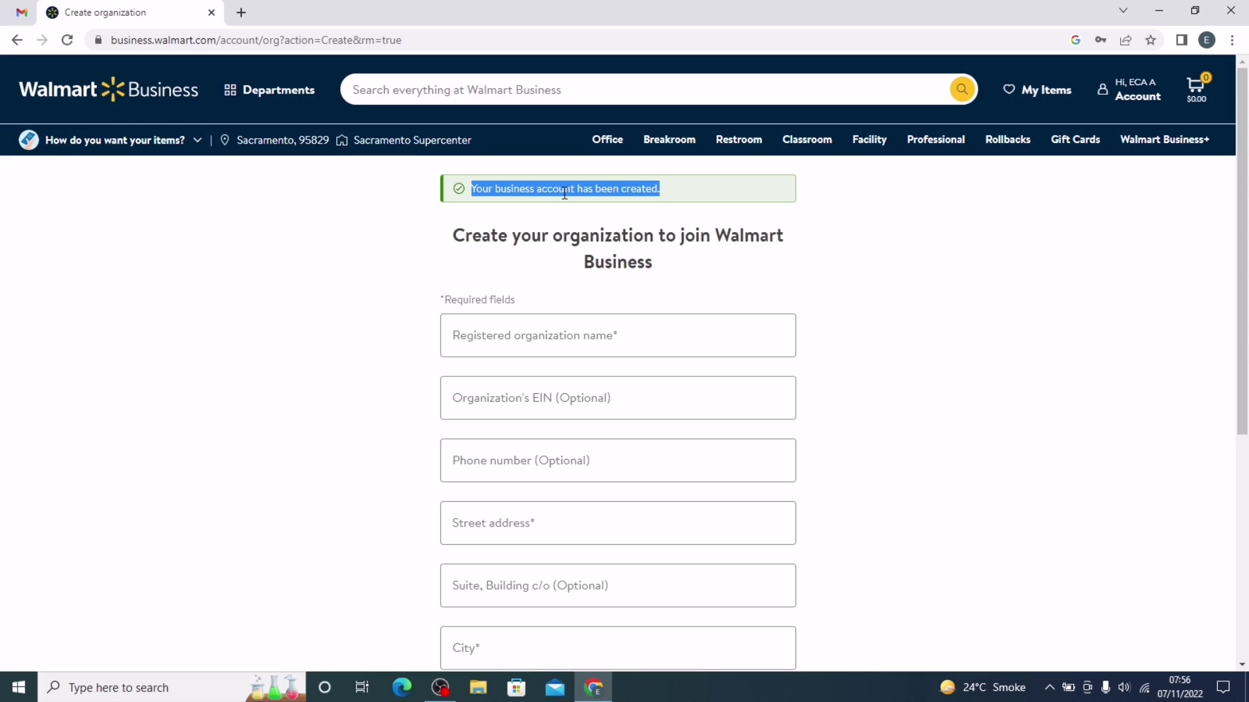
pyautogui.scroll(-2, 904, 273)
pyautogui.scroll(2, 904, 273)
pyautogui.scroll(-1, 904, 273)
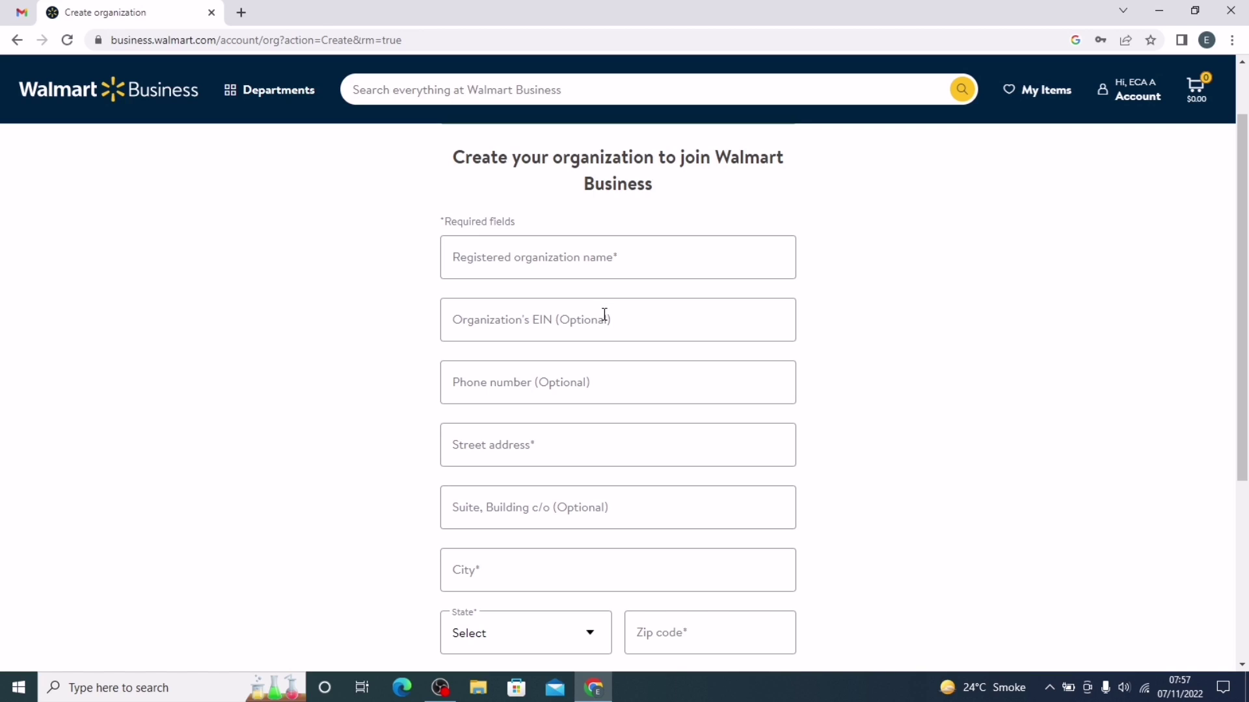
pyautogui.scroll(-1, 938, 340)
pyautogui.scroll(-1, 935, 336)
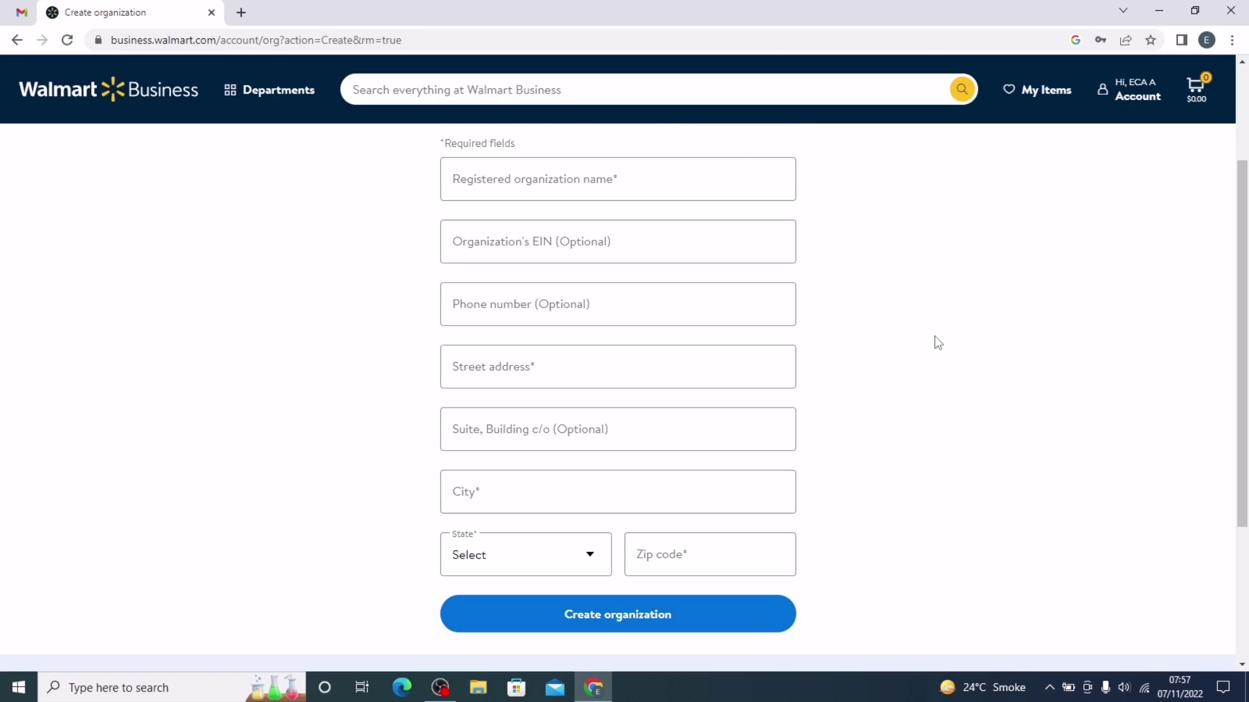
pyautogui.scroll(2, 934, 336)
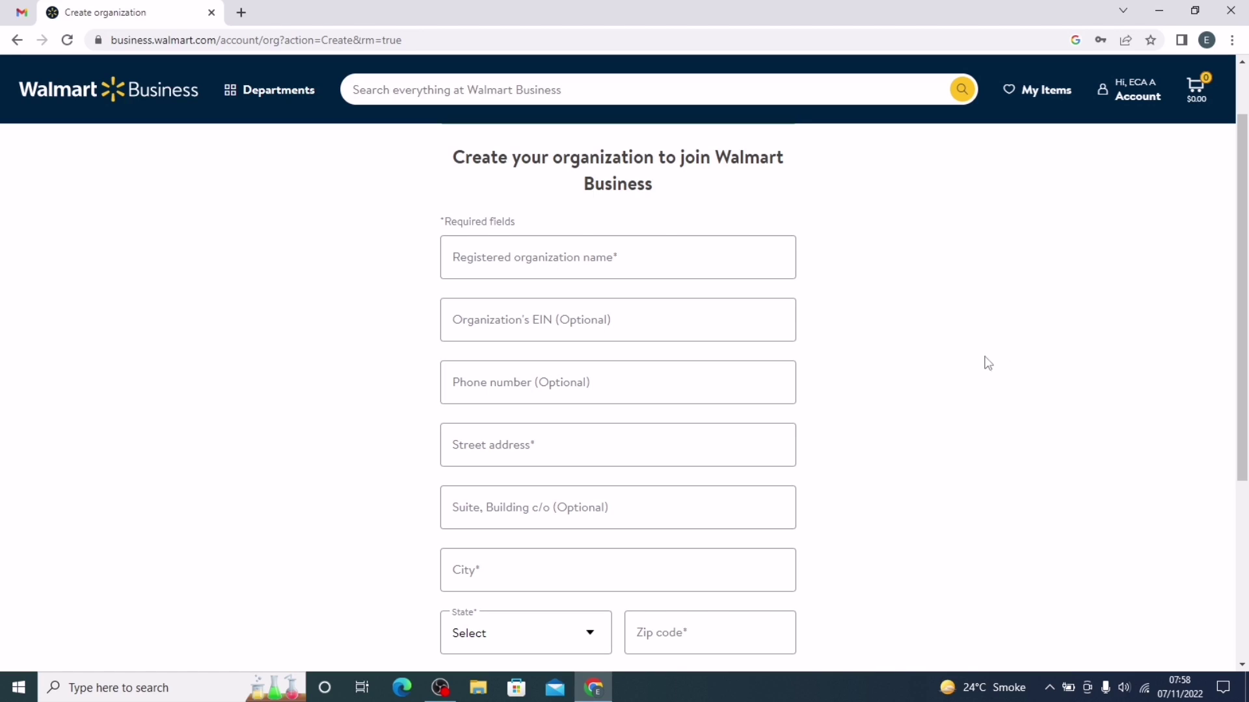
# Step: In a new tab, search 'sunbiz.org corporation' and open the 'Entity Name - Sunbiz.org' page
pyautogui.click(241, 12)
pyautogui.write('sunbiz.org corporation')
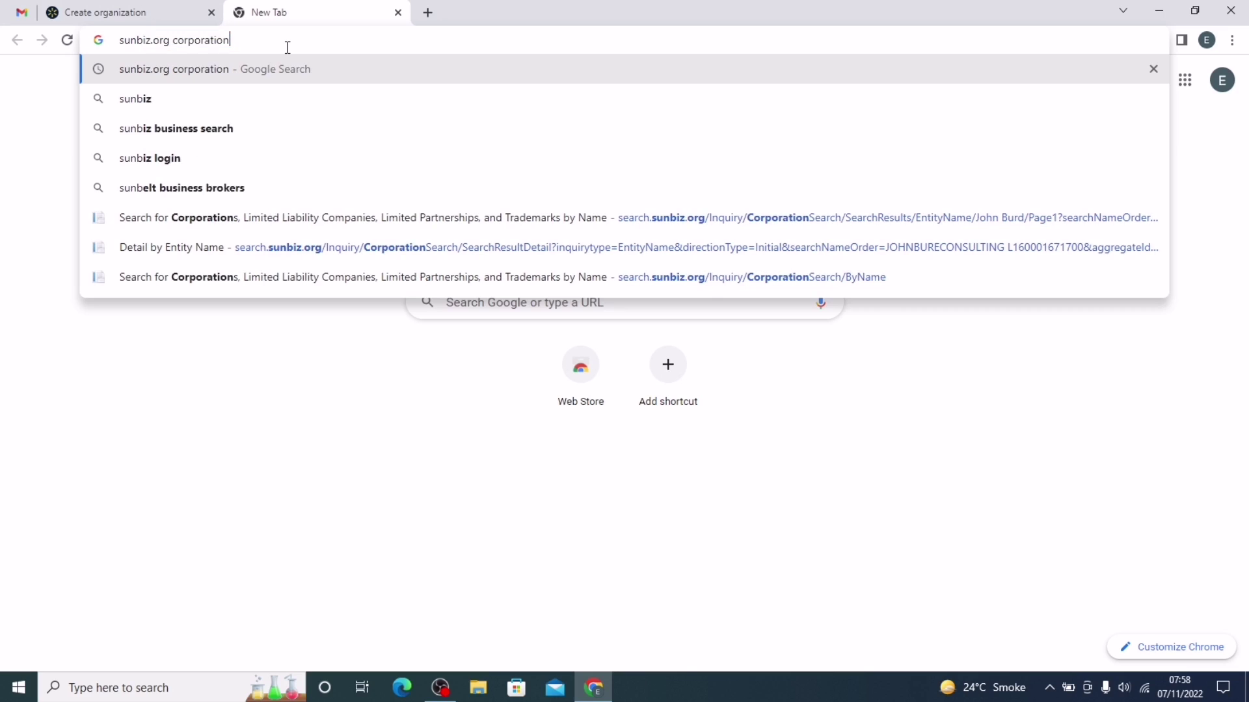
pyautogui.press('Right')
pyautogui.press('Return')
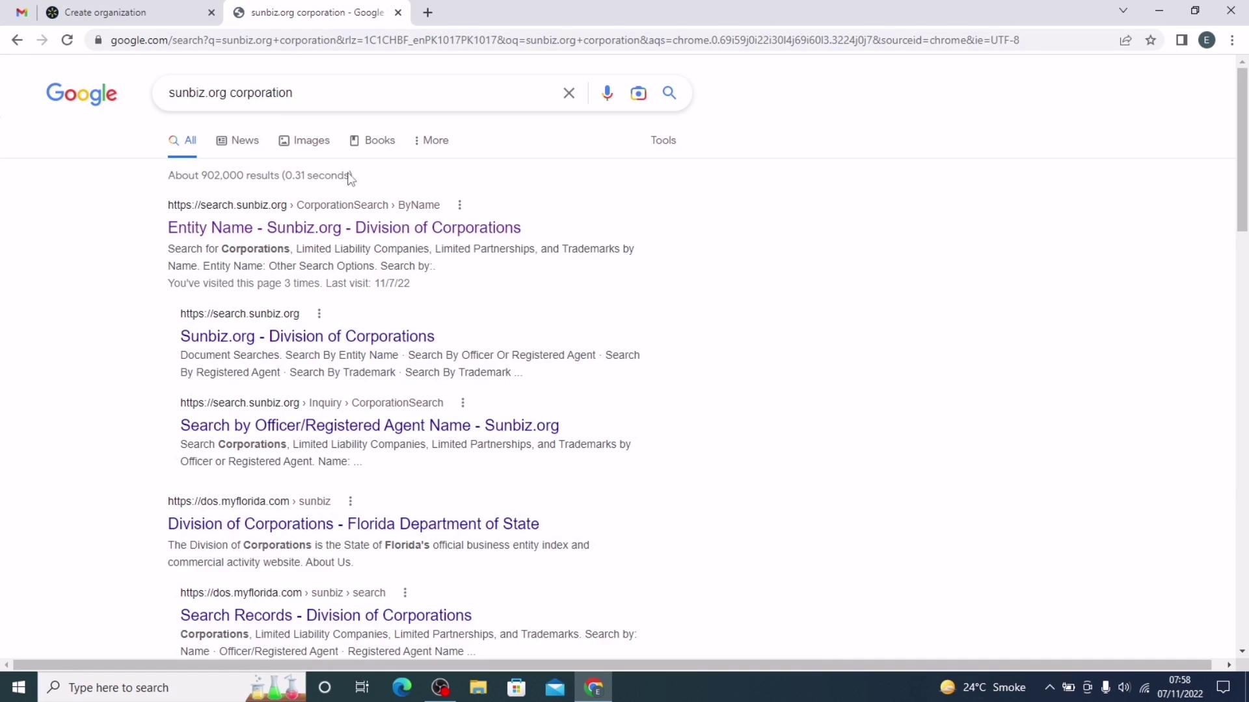
pyautogui.click(271, 238)
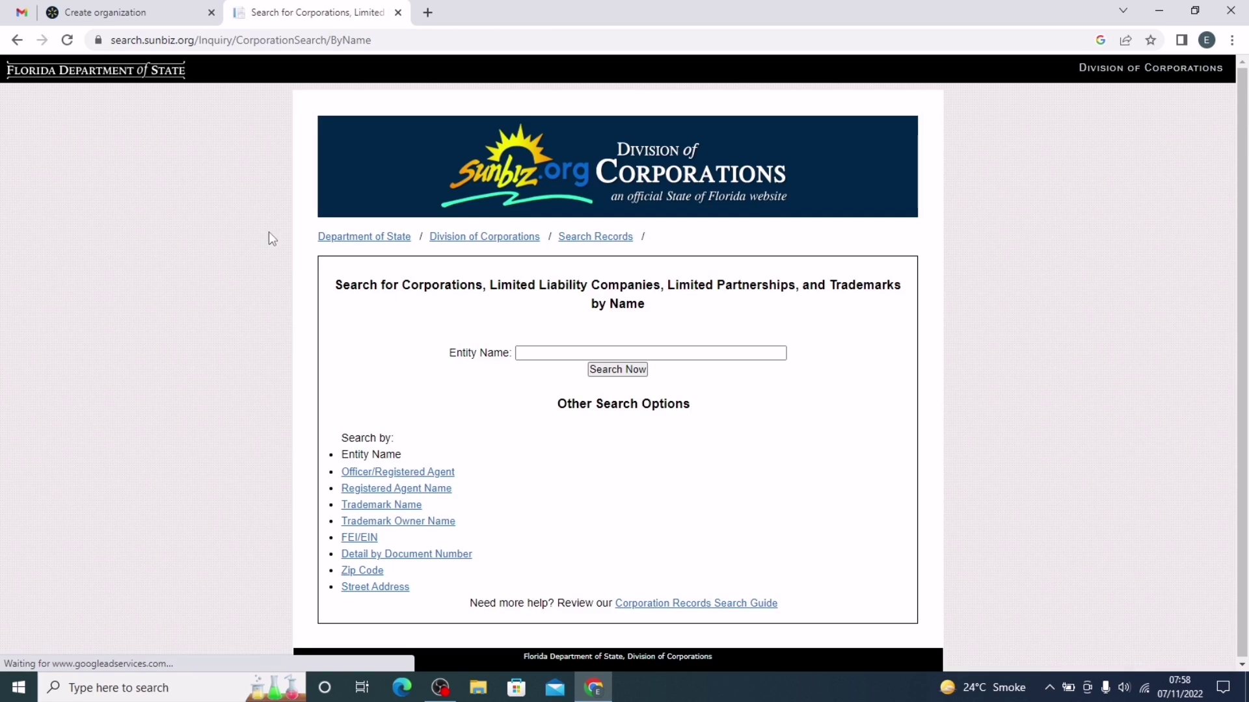
# Step: Search Sunbiz by the autofilled owner name and scroll through the Entity Name List
pyautogui.click(517, 355)
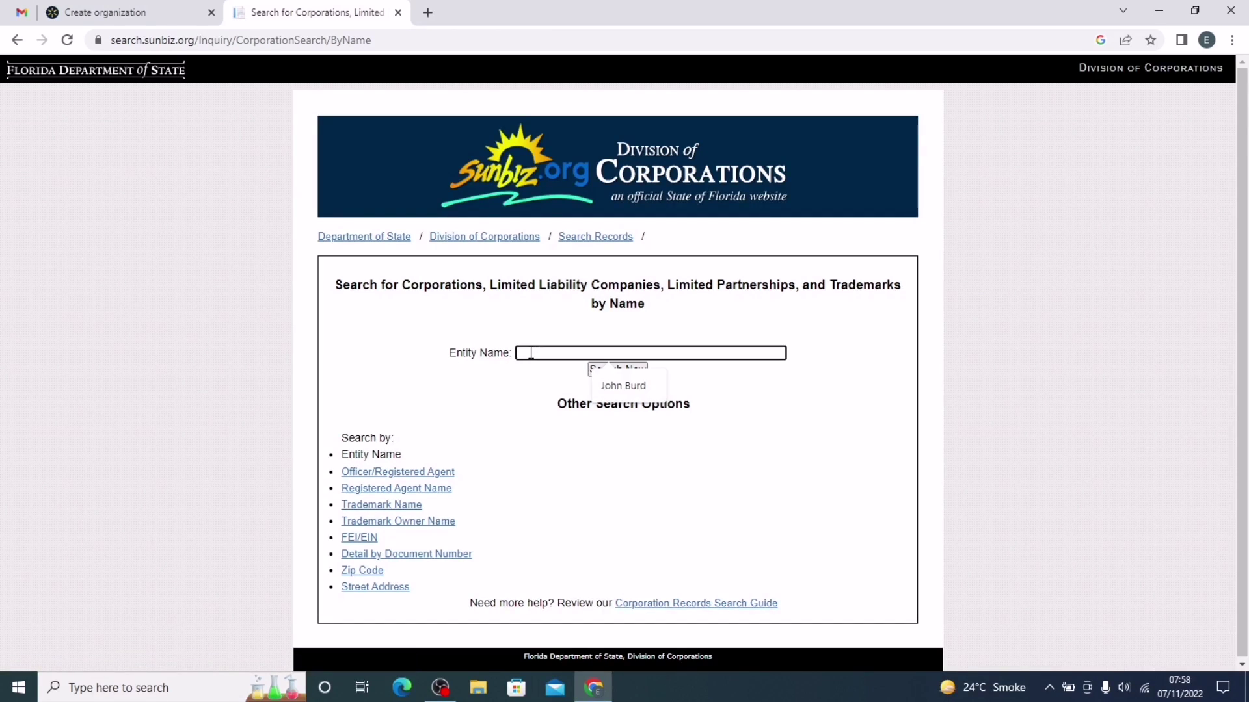
pyautogui.click(599, 387)
pyautogui.press('Return')
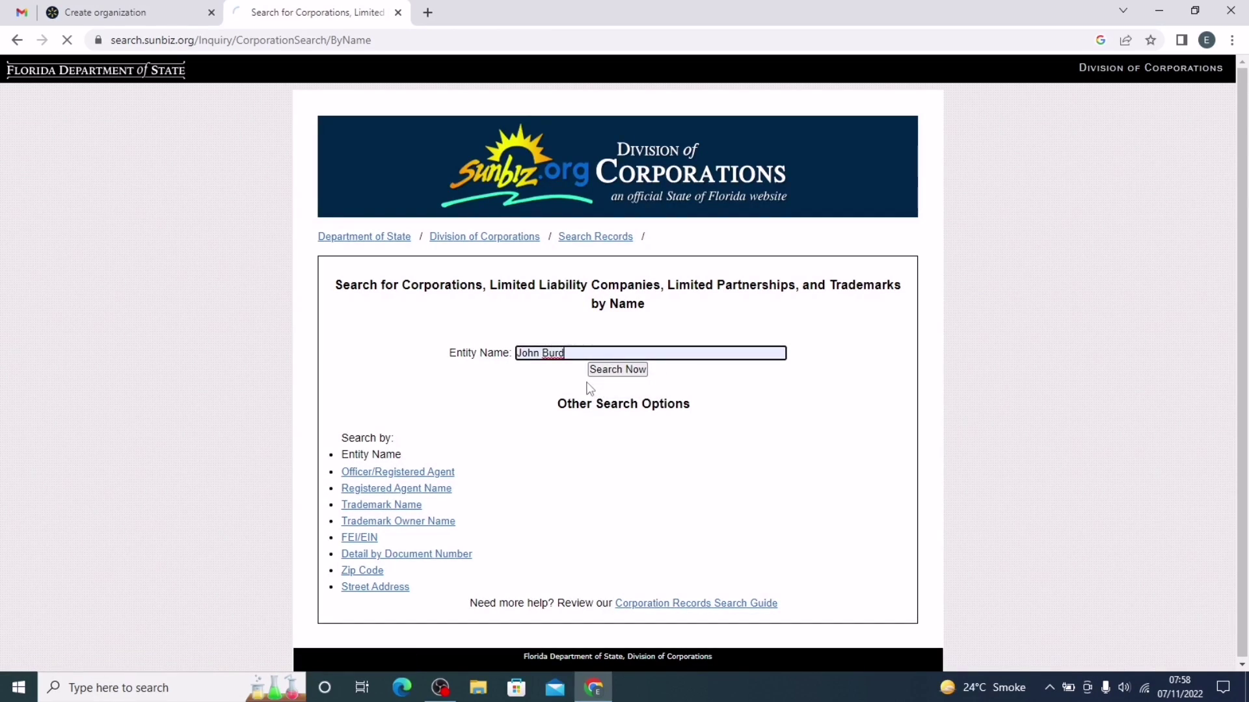
pyautogui.scroll(-2, 539, 332)
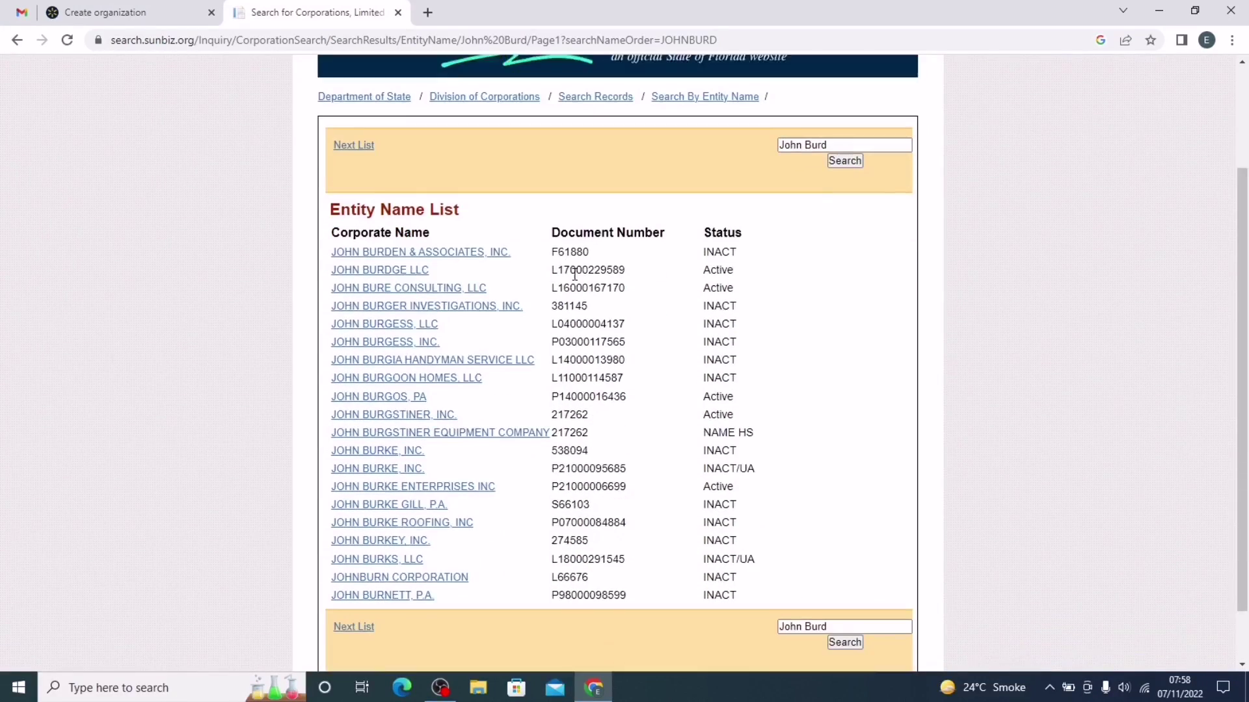
pyautogui.scroll(1, 333, 170)
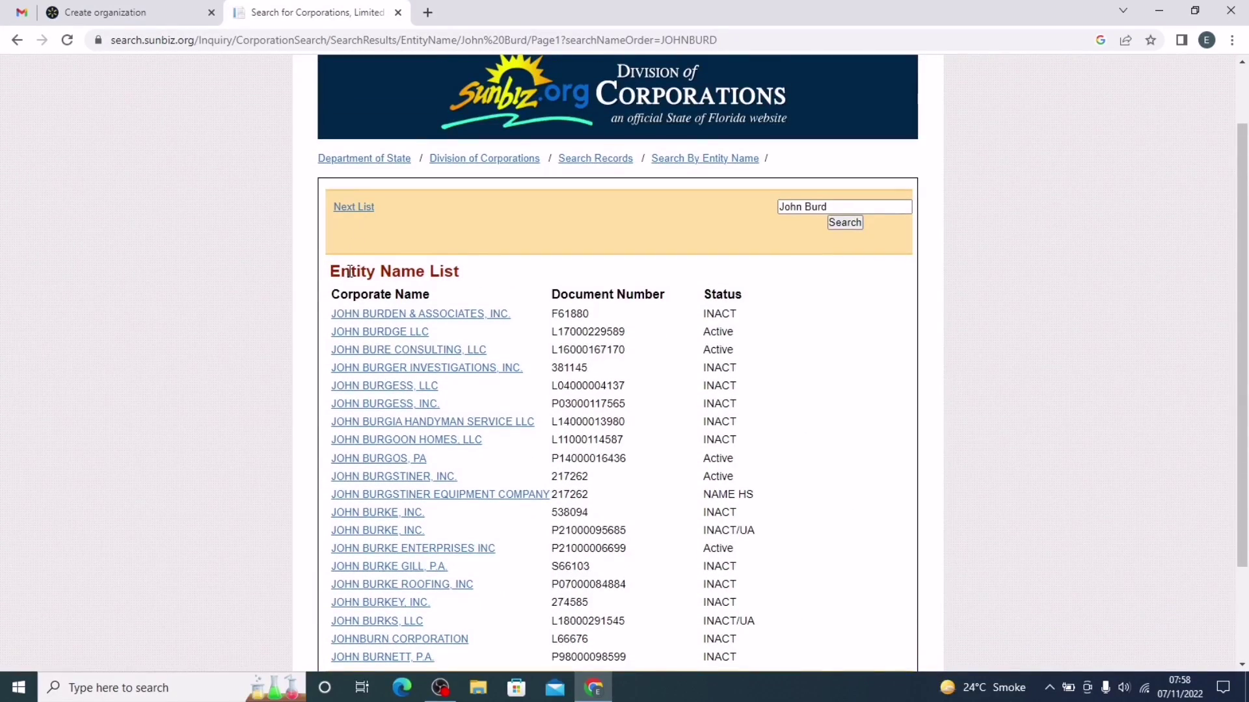
pyautogui.moveTo(328, 277); pyautogui.dragTo(459, 272)
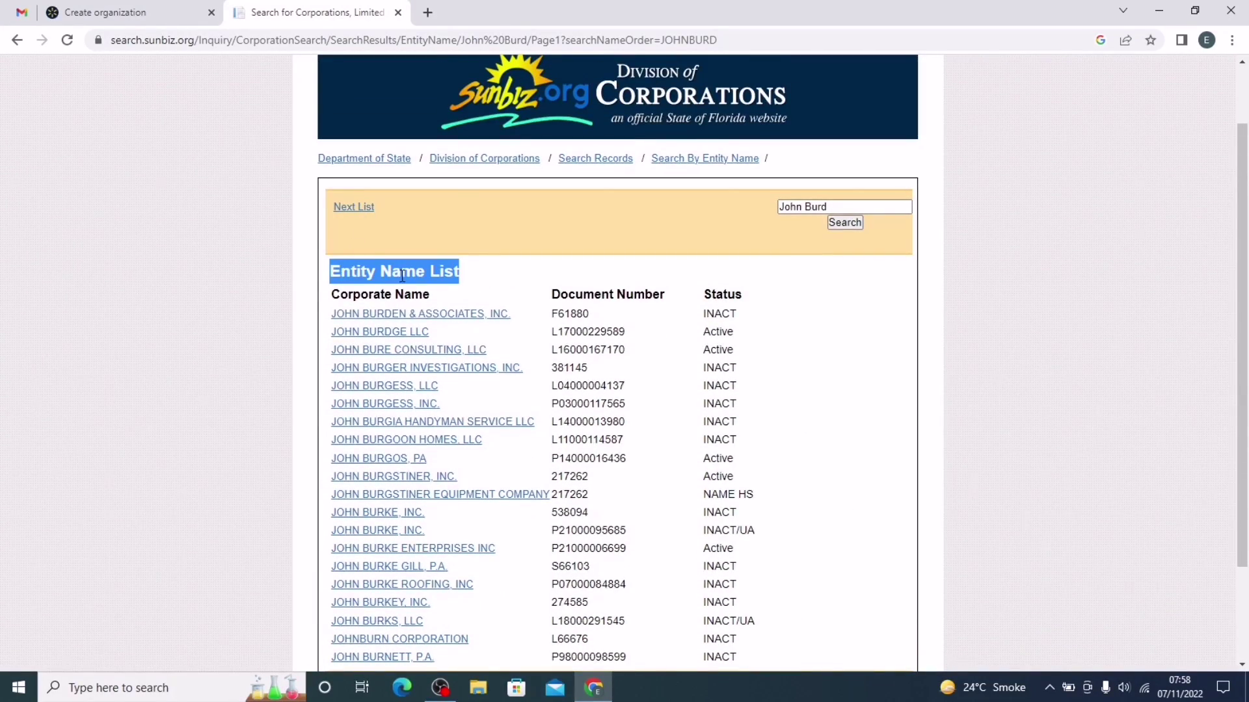
pyautogui.scroll(-1, 404, 319)
pyautogui.scroll(-2, 404, 320)
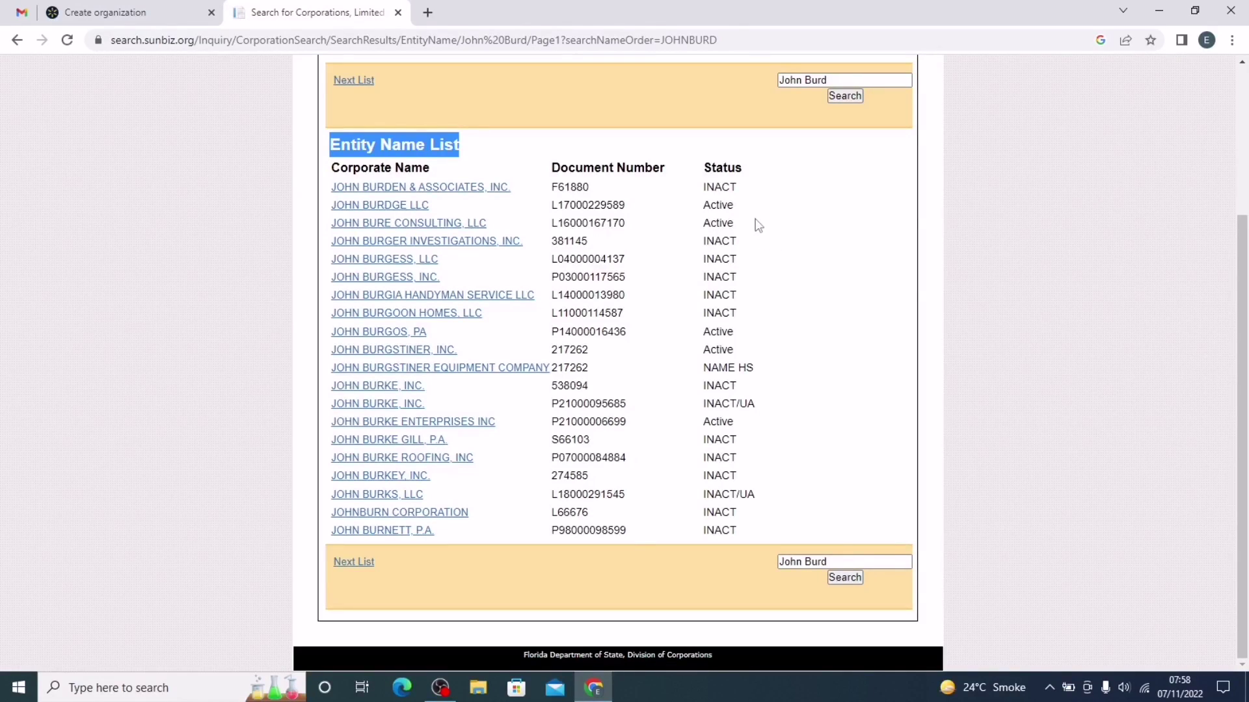
# Step: Open the CONSULTING, LLC detail record, copy its registered name, and return to the form tab
pyautogui.click(368, 229)
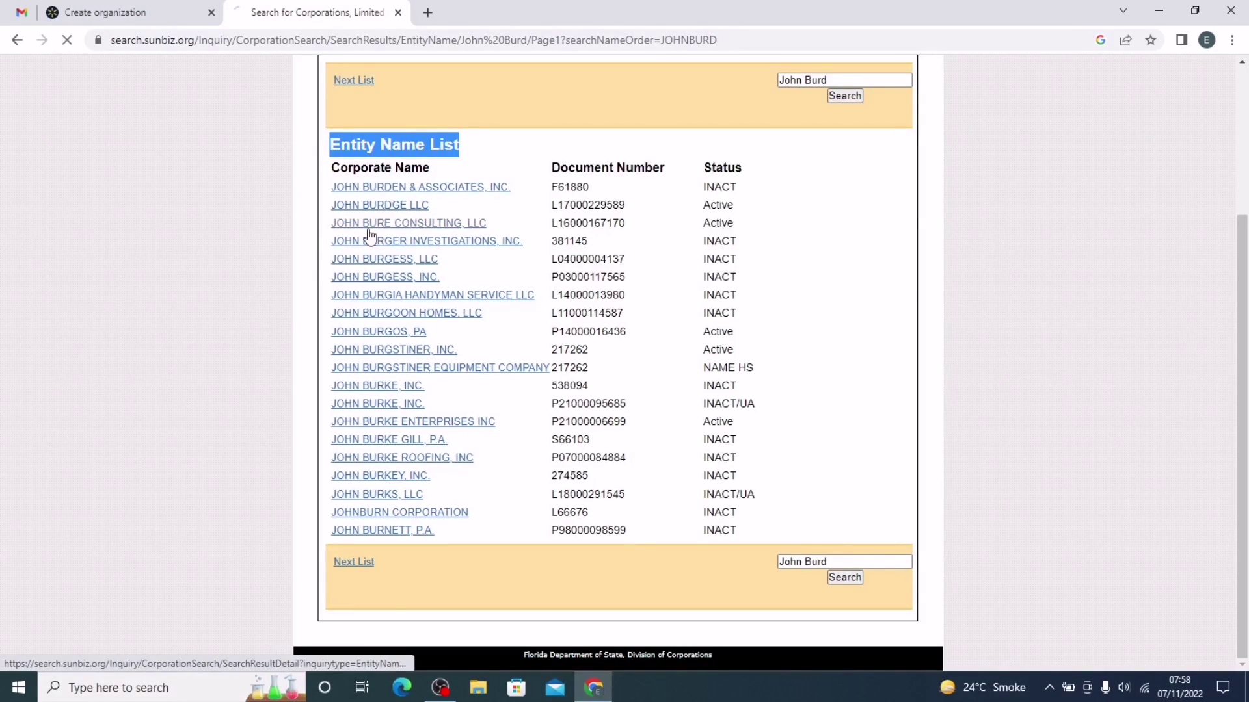
pyautogui.scroll(-2, 646, 429)
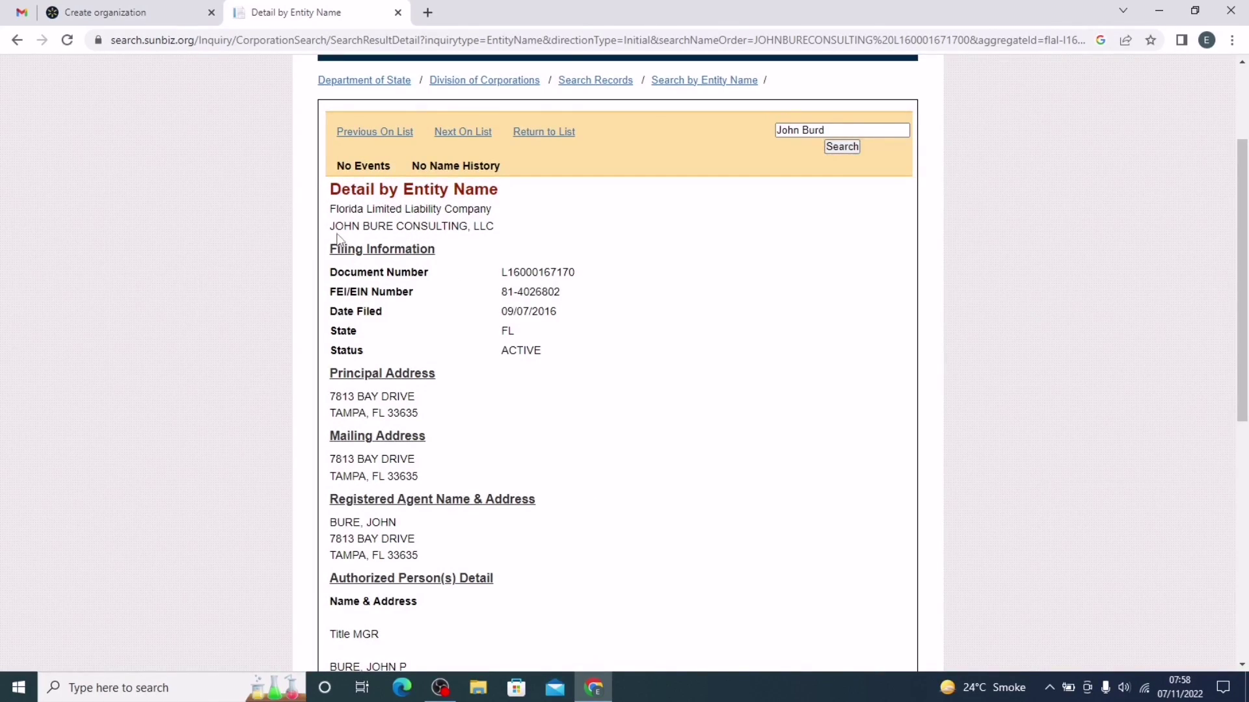
pyautogui.moveTo(329, 225); pyautogui.dragTo(519, 232)
pyautogui.hotkey('ctrl', 'c')
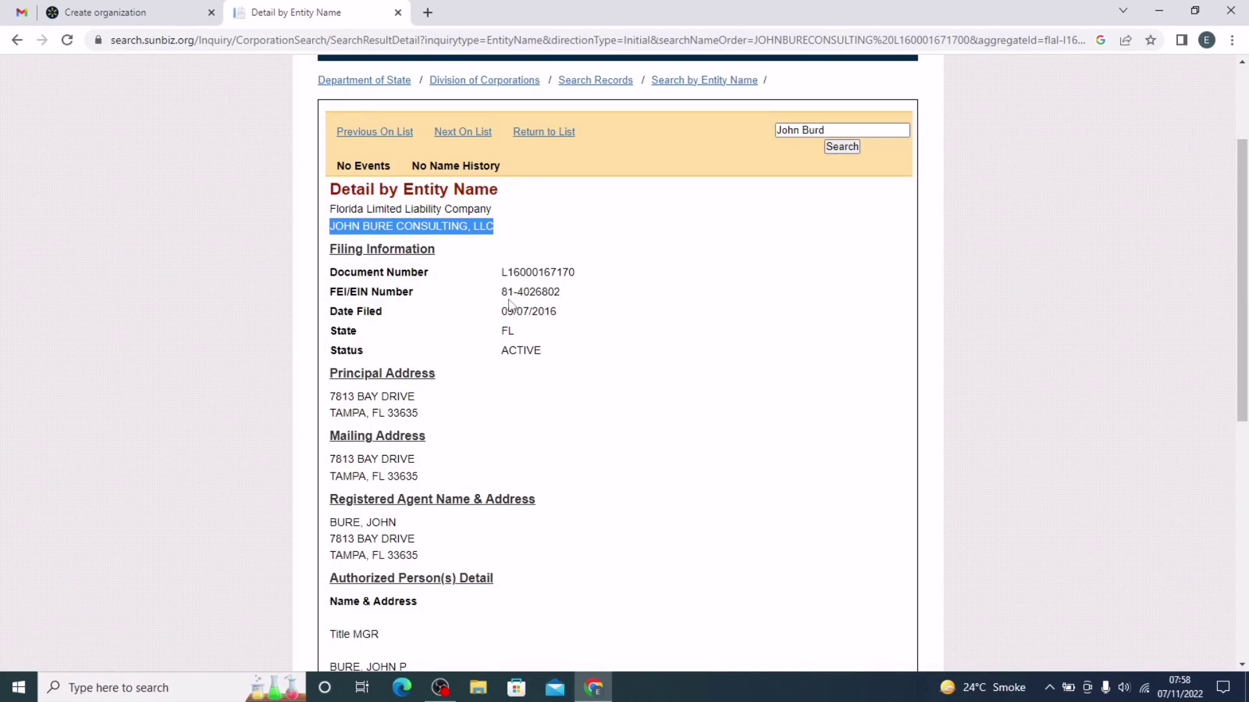
pyautogui.scroll(-1, 388, 387)
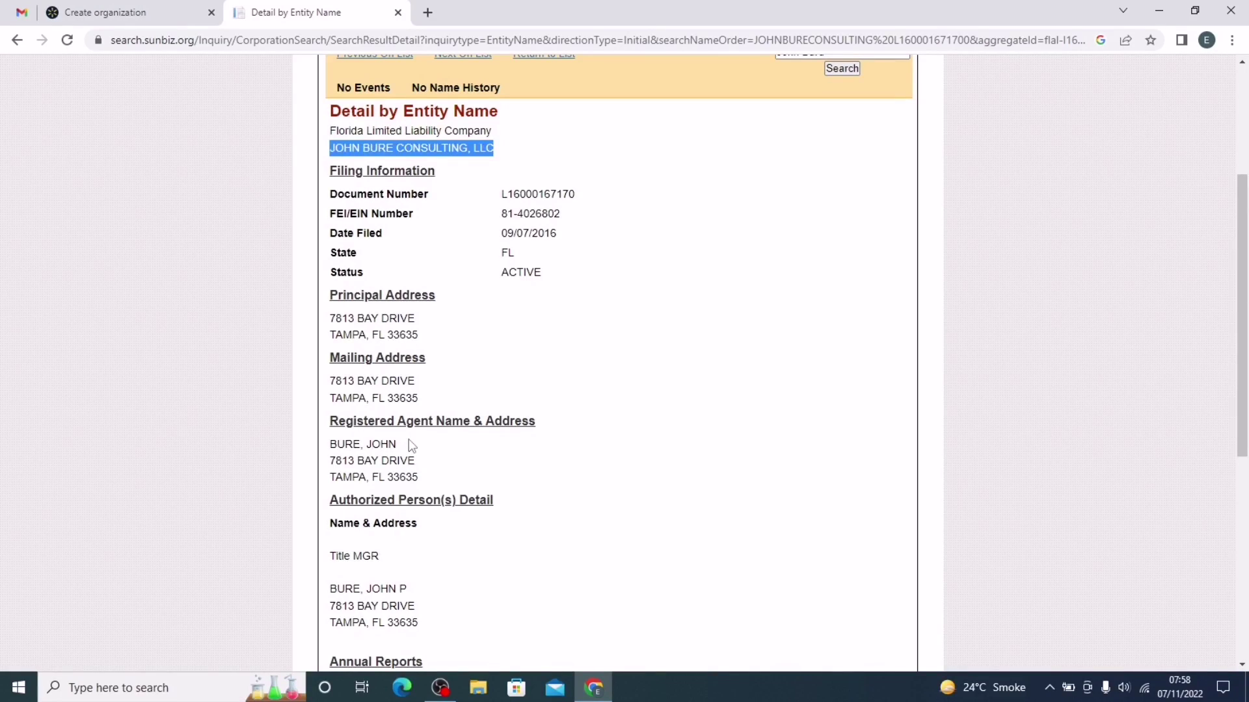
pyautogui.scroll(-3, 487, 451)
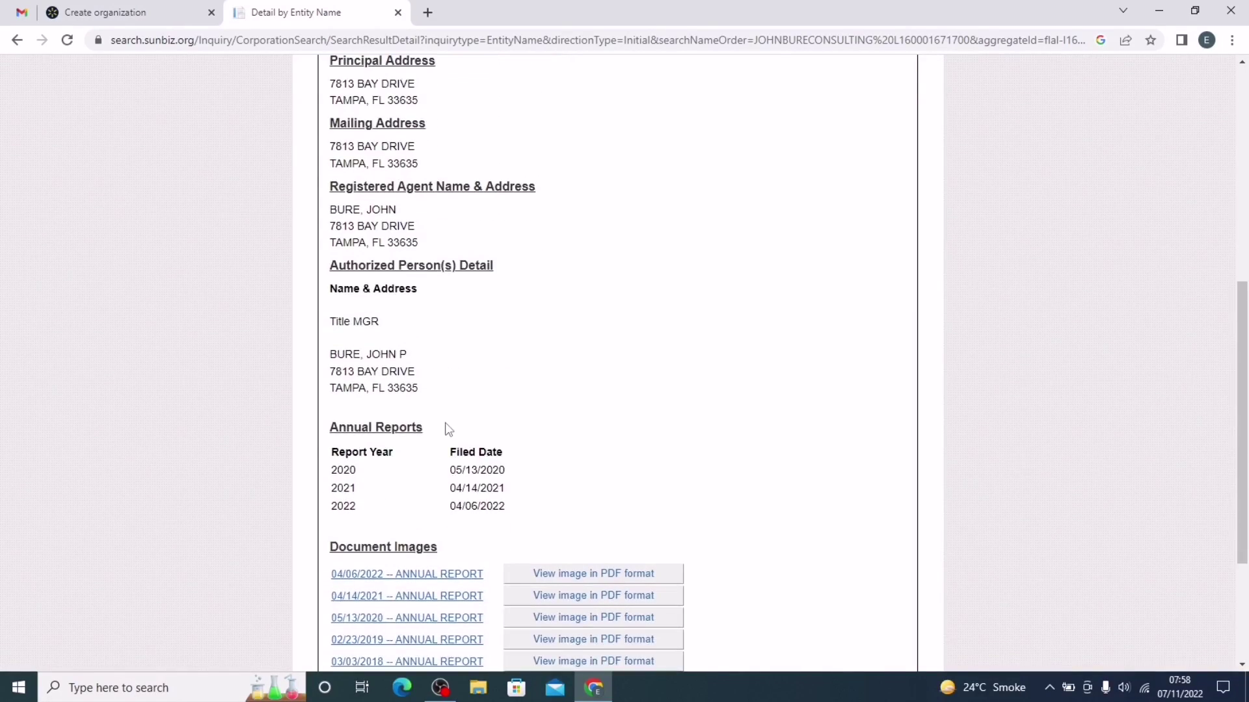
pyautogui.scroll(-1, 448, 429)
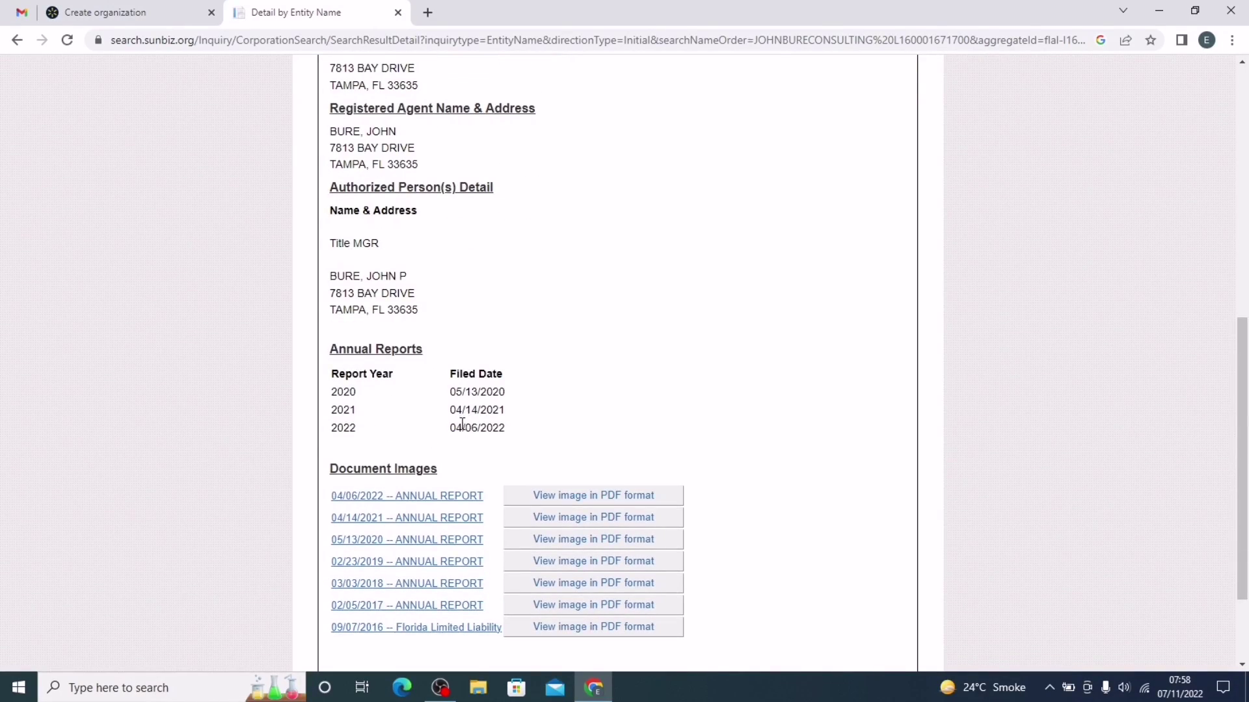
pyautogui.scroll(8, 462, 424)
pyautogui.click(130, 12)
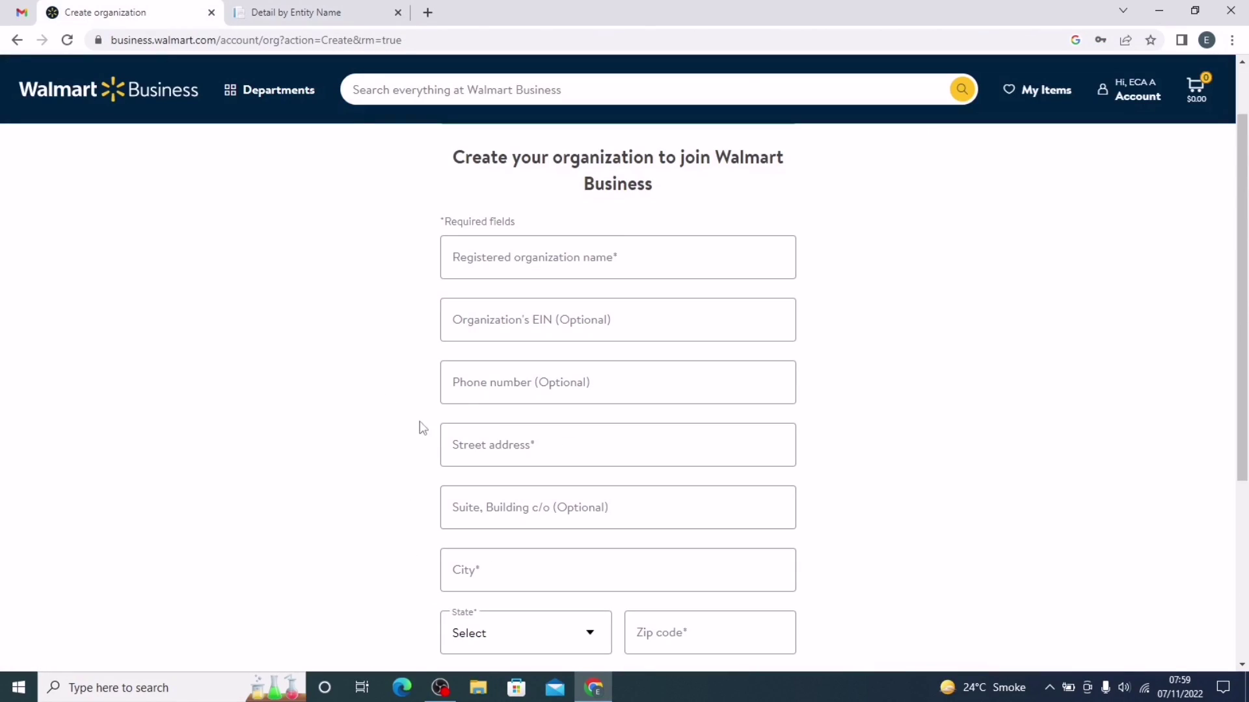
# Step: Paste the LLC's registered name and its FEI/EIN number from Sunbiz into the form
pyautogui.click(564, 275)
pyautogui.hotkey('ctrl', 'v')
pyautogui.click(306, 12)
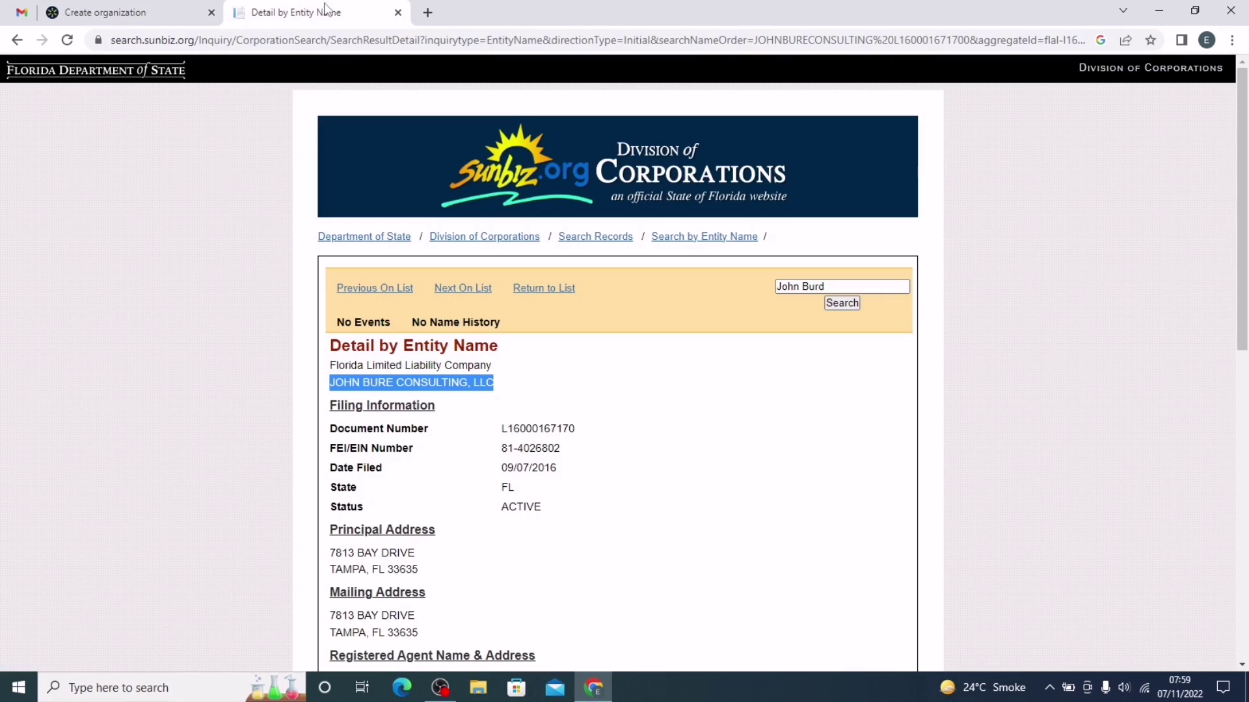
pyautogui.moveTo(560, 448); pyautogui.dragTo(490, 447)
pyautogui.hotkey('ctrl', 'c')
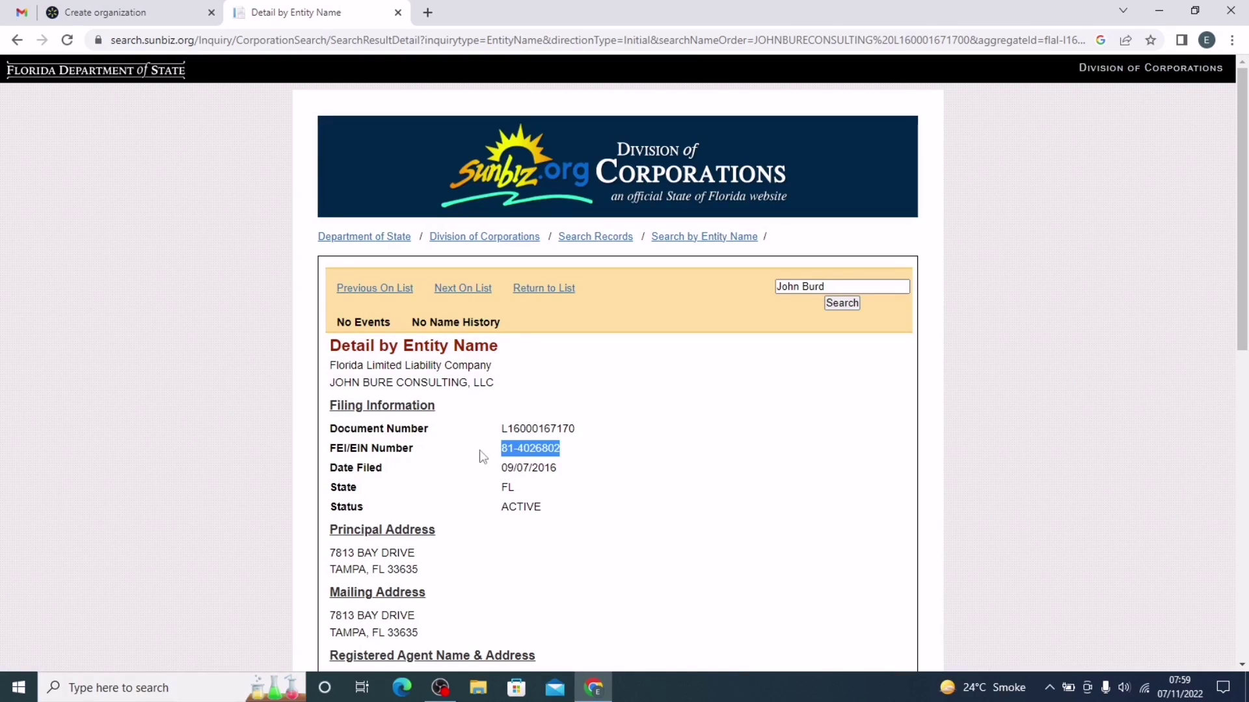
pyautogui.click(182, 7)
pyautogui.click(538, 329)
pyautogui.hotkey('ctrl', 'v')
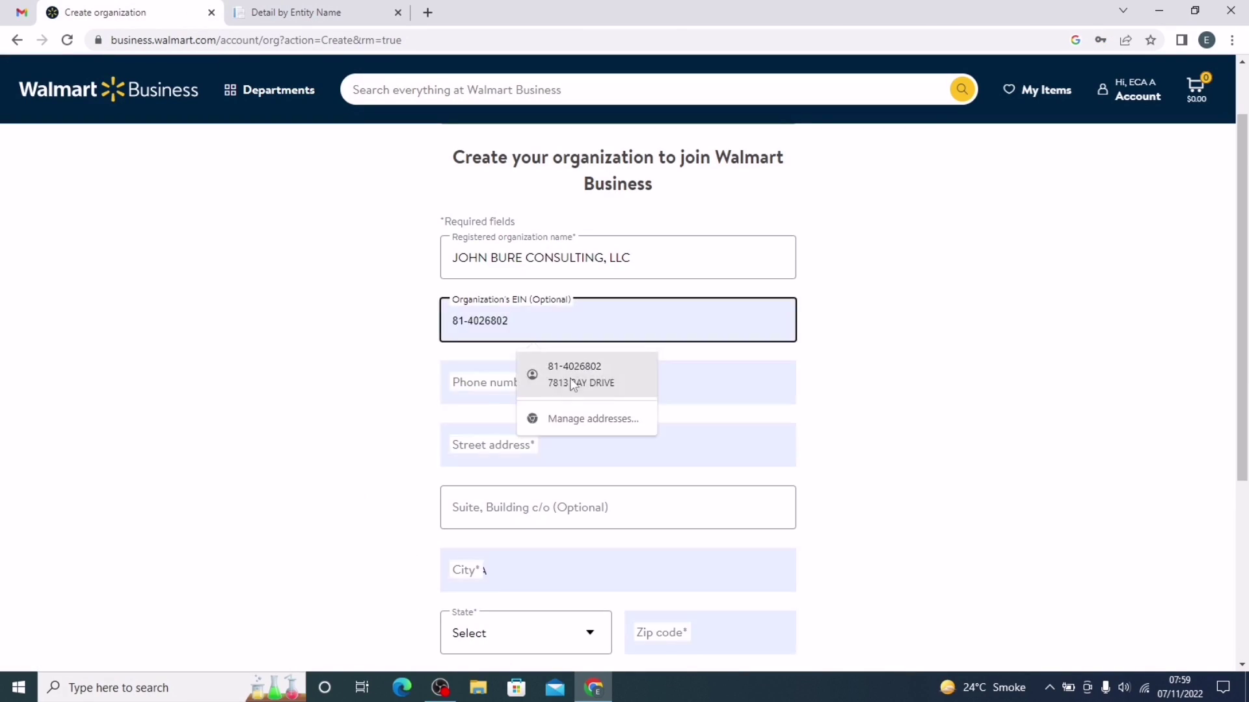
# Step: Autofill saved contact details and retype the phone number with the correct area code
pyautogui.click(466, 394)
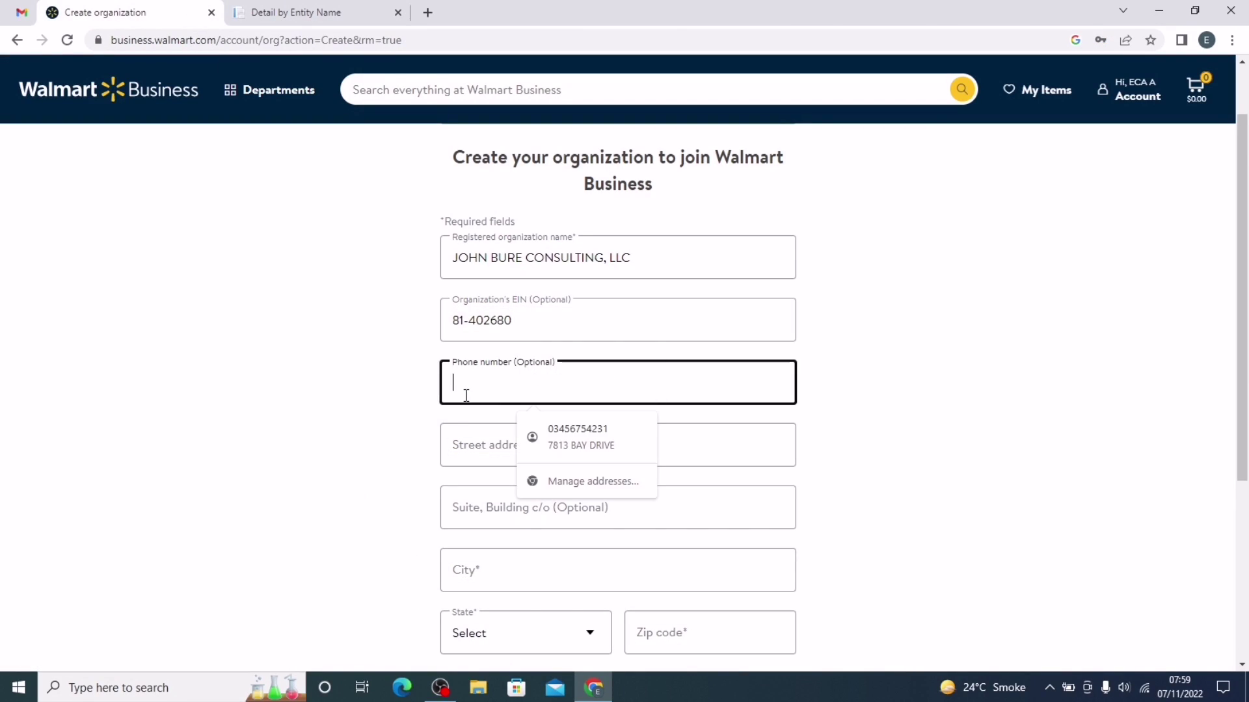
pyautogui.click(548, 420)
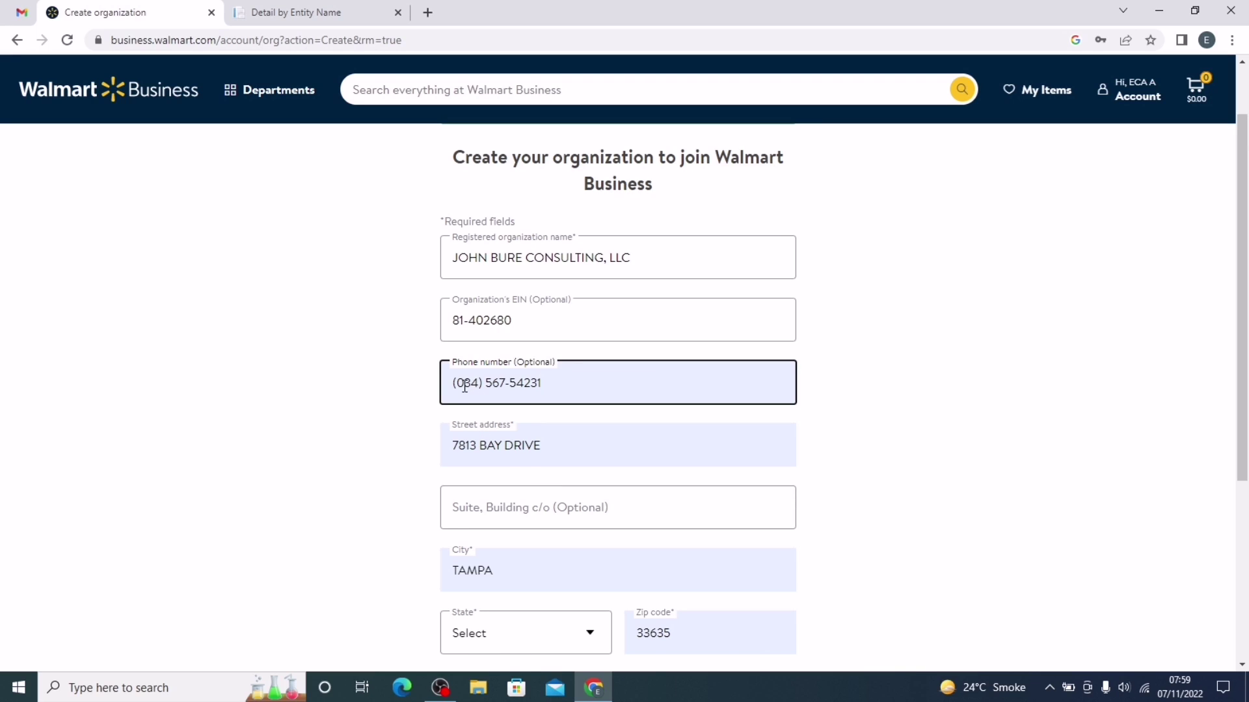
pyautogui.moveTo(457, 385); pyautogui.dragTo(476, 387)
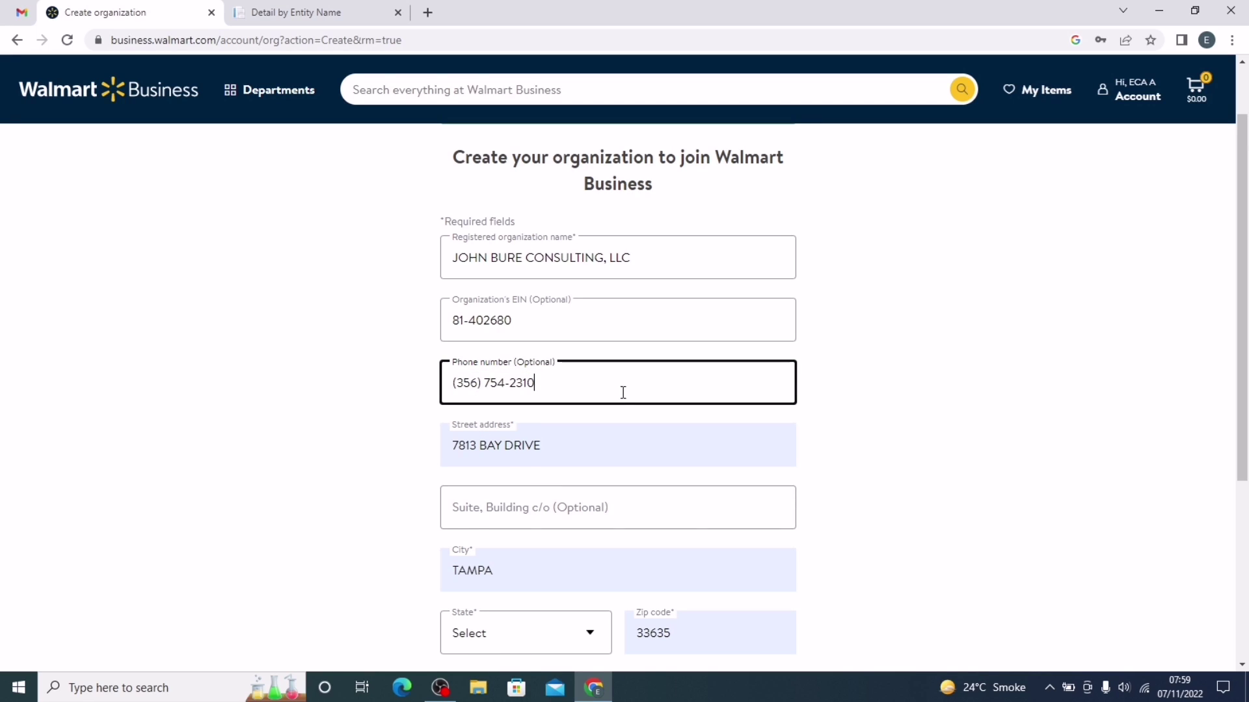
pyautogui.click(575, 445)
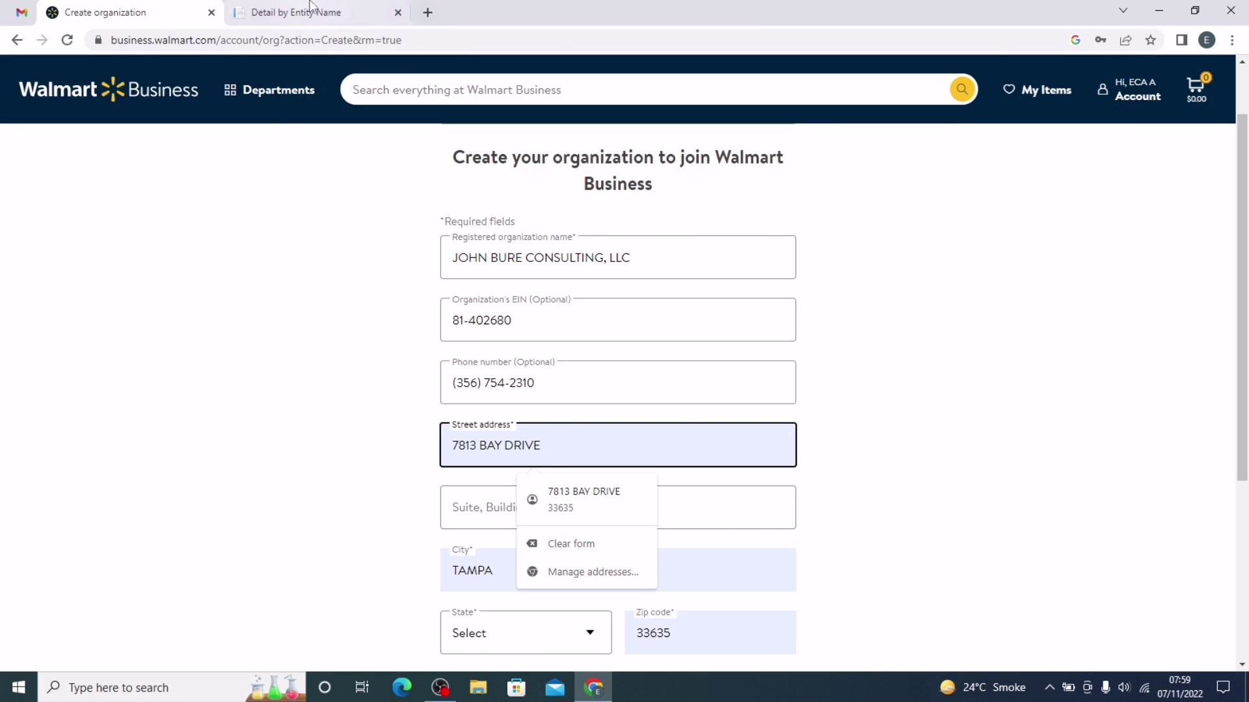
# Step: Copy the LLC's principal street address and zip code from Sunbiz into the form
pyautogui.click(296, 13)
pyautogui.scroll(-3, 416, 482)
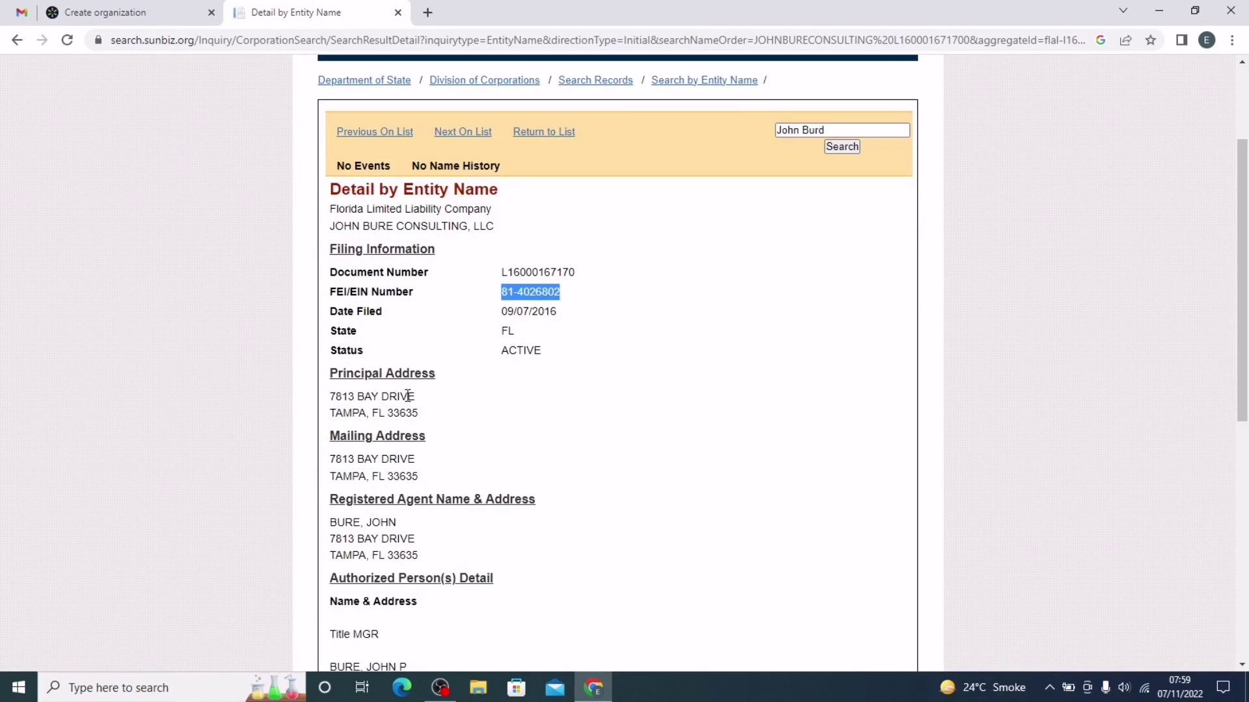
pyautogui.moveTo(420, 397); pyautogui.dragTo(297, 399)
pyautogui.hotkey('ctrl', 'c')
pyautogui.click(130, 13)
pyautogui.hotkey('ctrl', 'v')
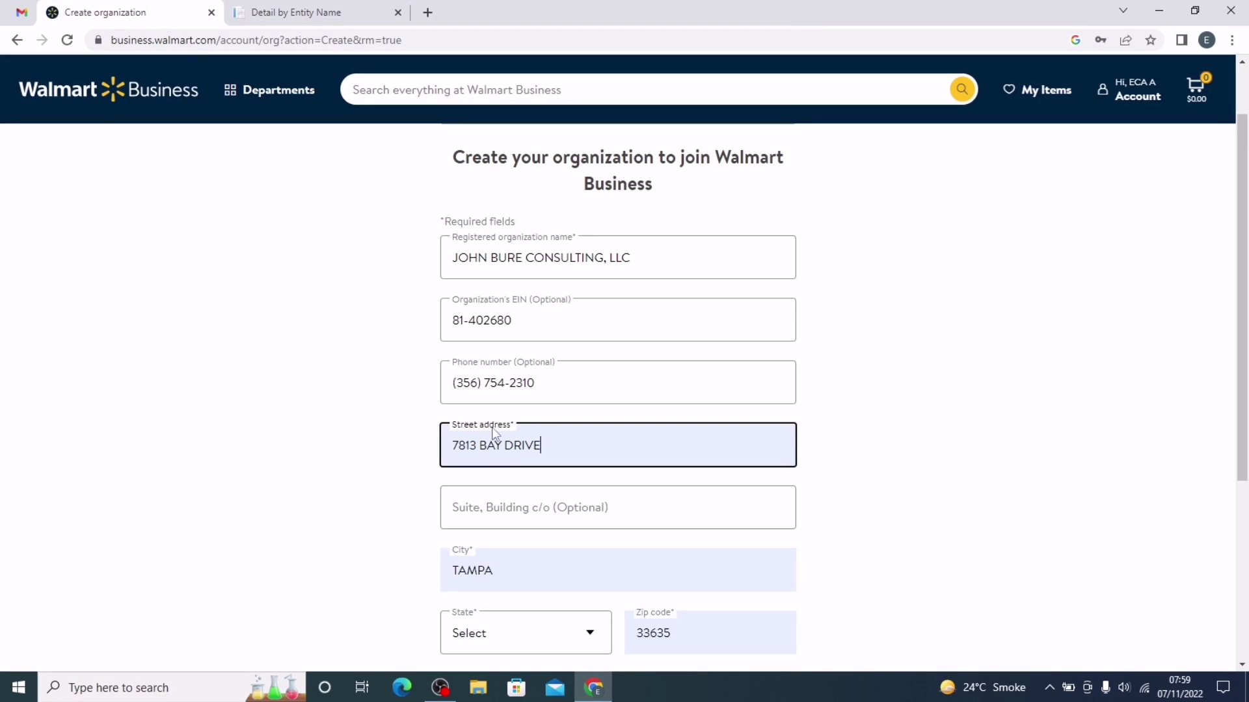
pyautogui.scroll(-3, 500, 515)
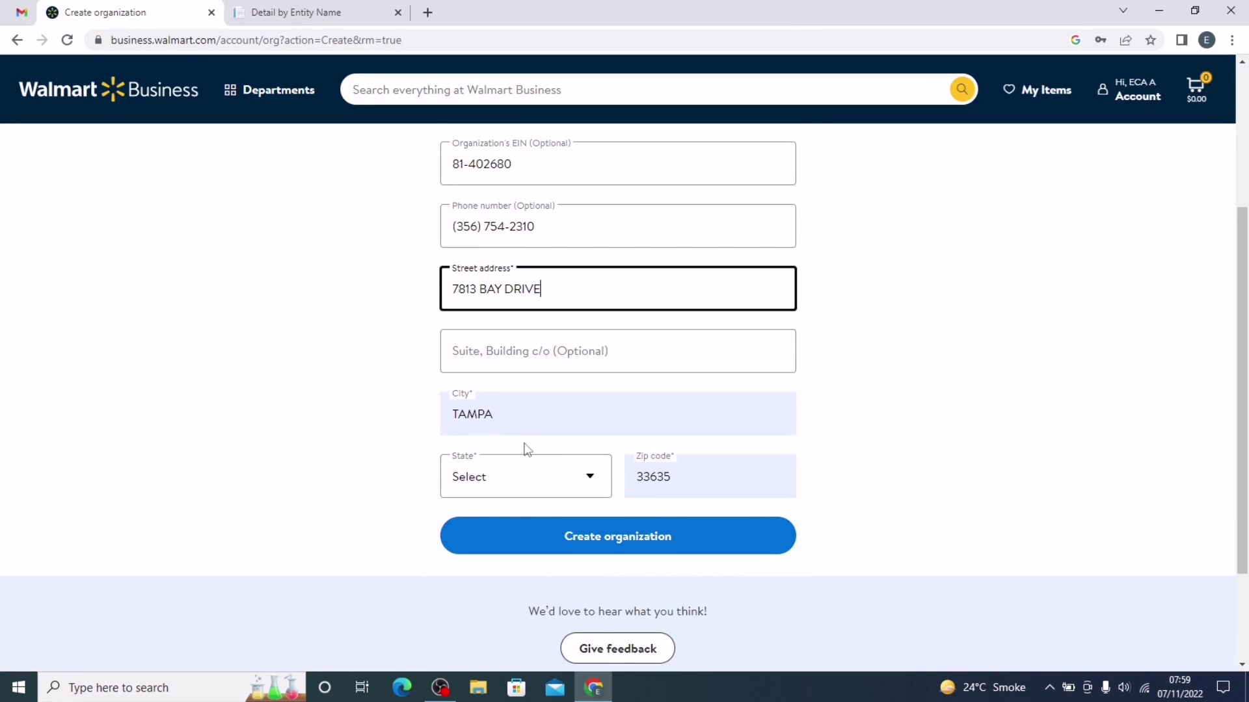
pyautogui.hotkey('ctrl', 'Tab')
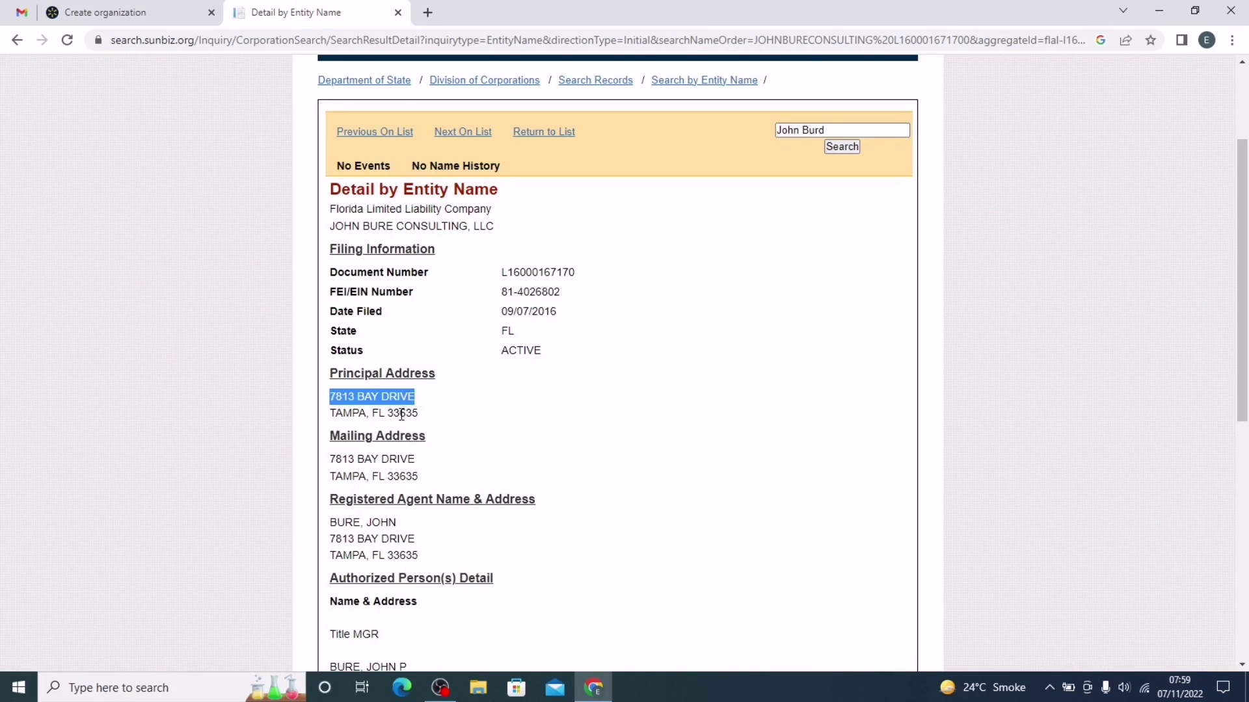
pyautogui.moveTo(418, 414); pyautogui.dragTo(388, 415)
pyautogui.hotkey('ctrl', 'Tab')
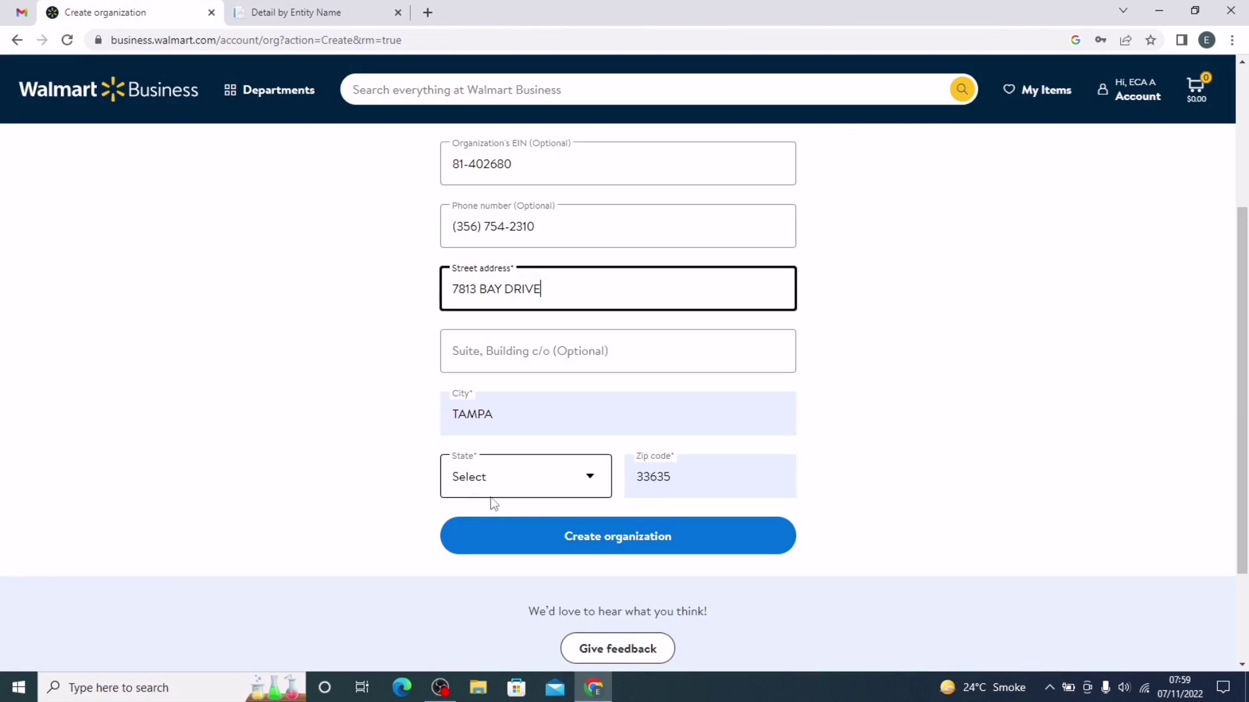